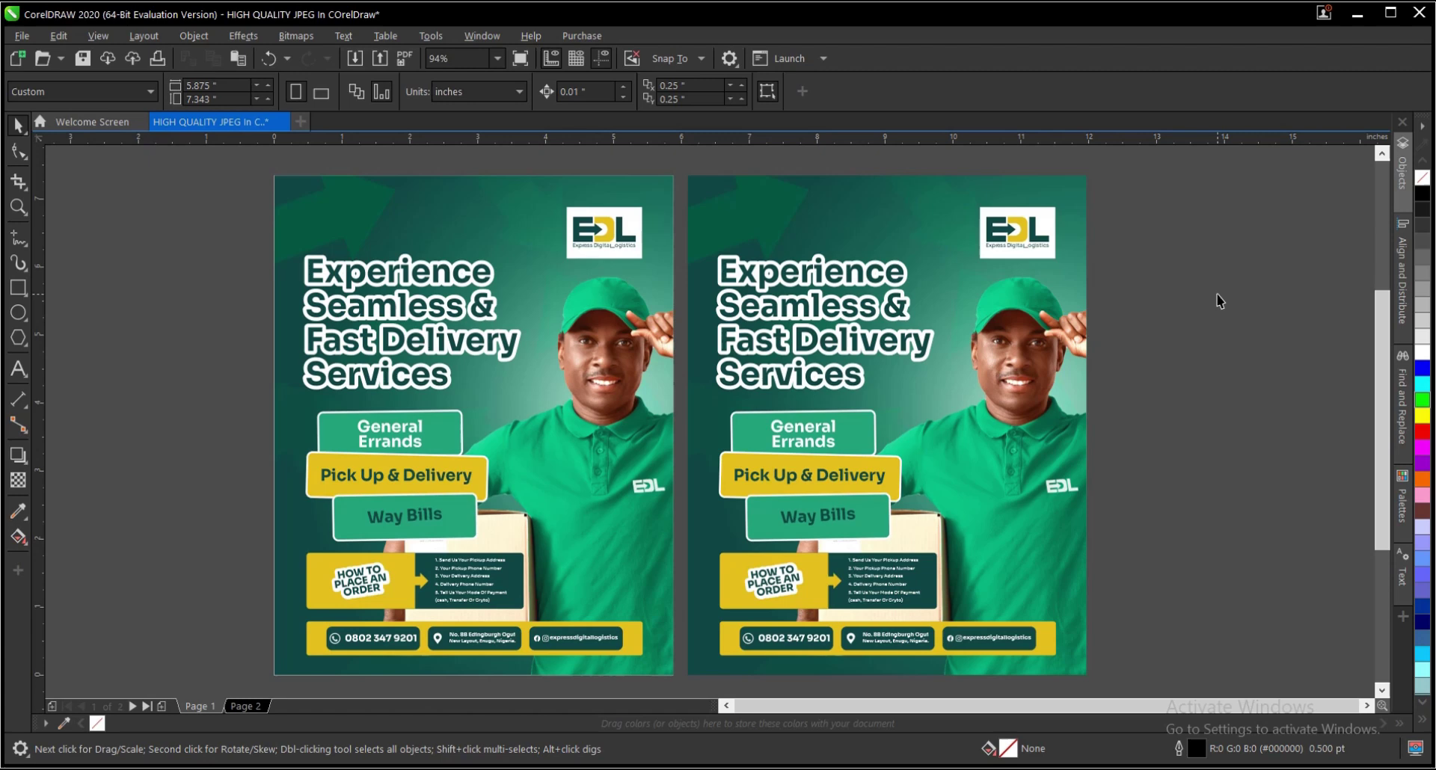
- Marquee-select all 16 objects on the left flyer page and group them with Ctrl+G
{"action": "left_click", "coordinate": [486, 283]}
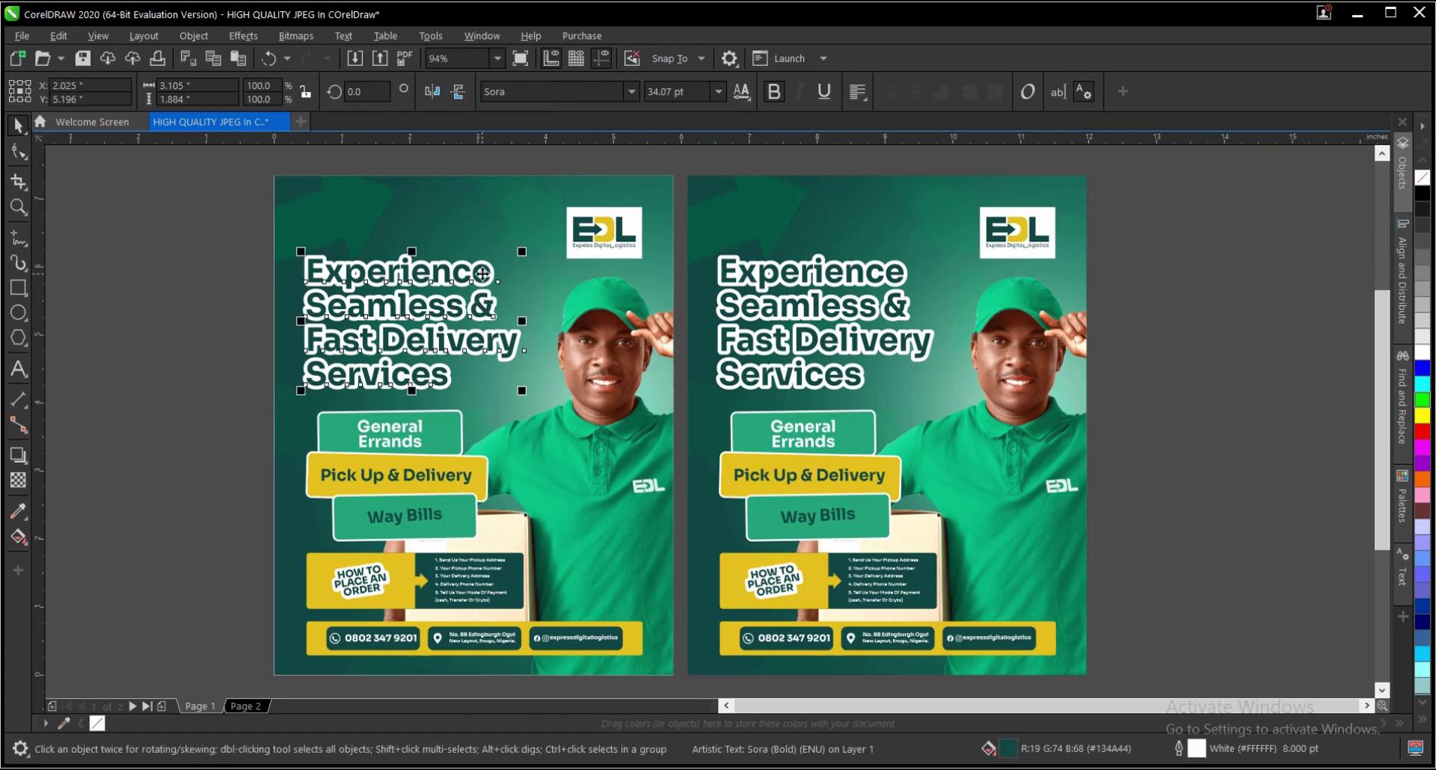
{"action": "left_click", "coordinate": [241, 229]}
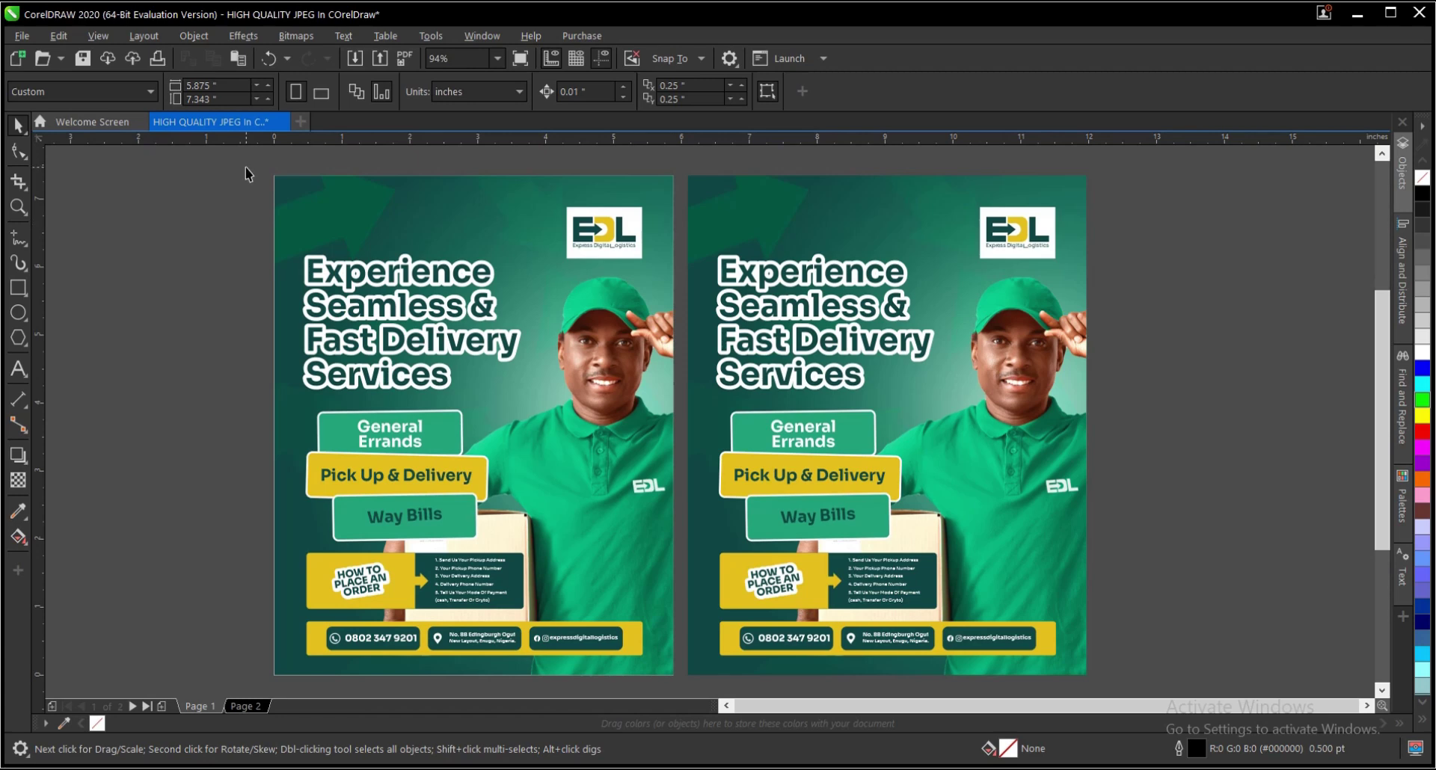
{"action": "left_click_drag", "start_coordinate": [246, 167], "coordinate": [679, 642]}
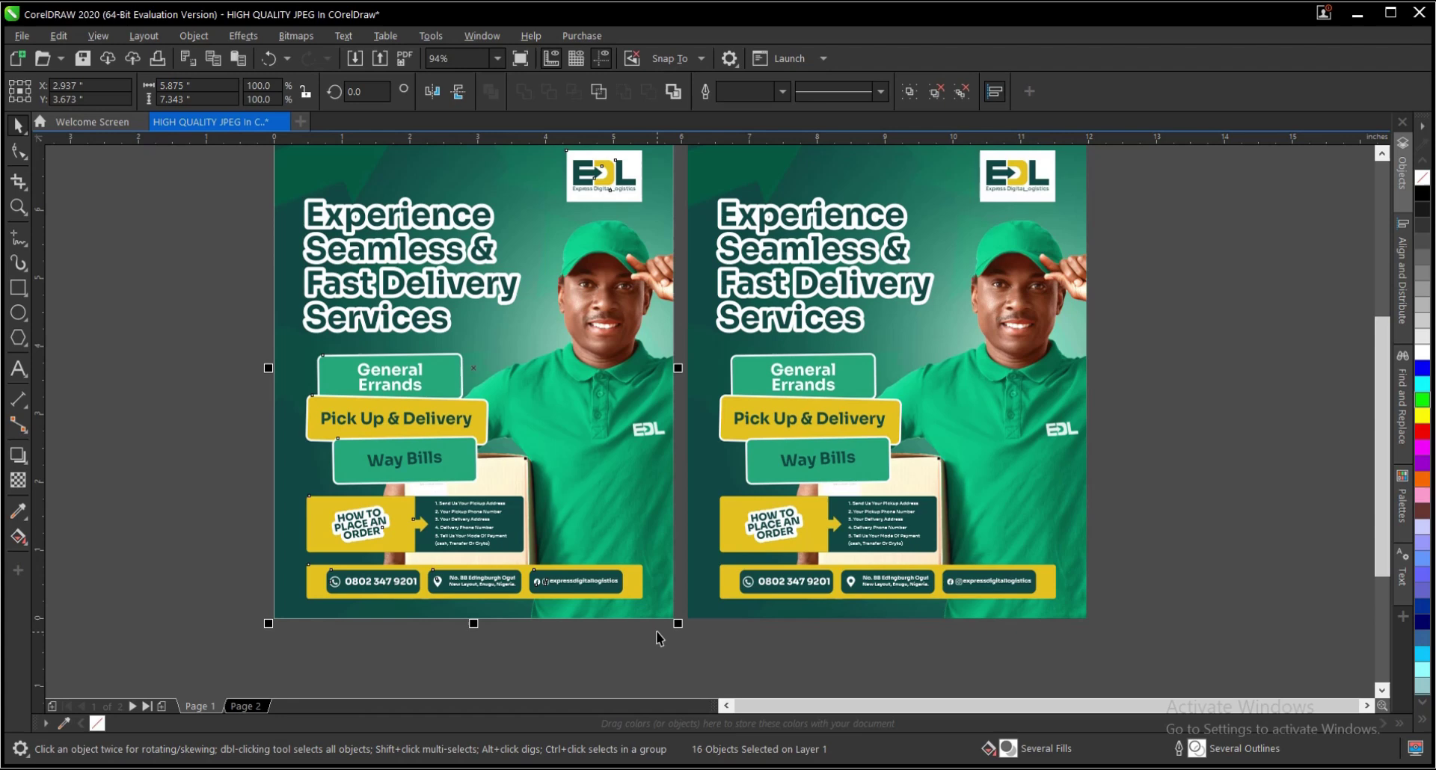
{"action": "key", "text": "ctrl+g"}
{"action": "scroll", "coordinate": [665, 620], "scroll_direction": "down", "scroll_amount": 2}
{"action": "scroll", "coordinate": [552, 483], "scroll_direction": "up", "scroll_amount": 2}
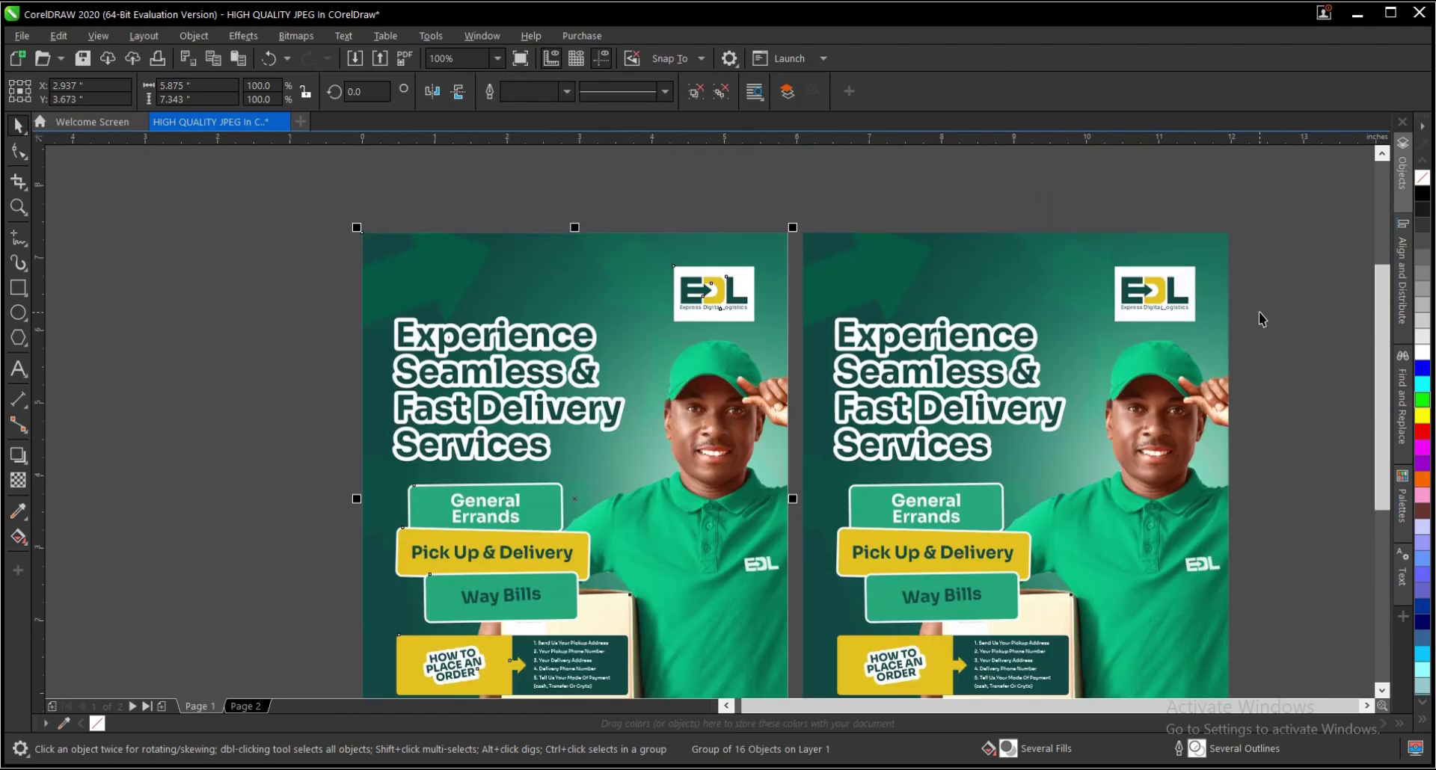
{"action": "left_click_drag", "start_coordinate": [1380, 308], "coordinate": [1380, 327]}
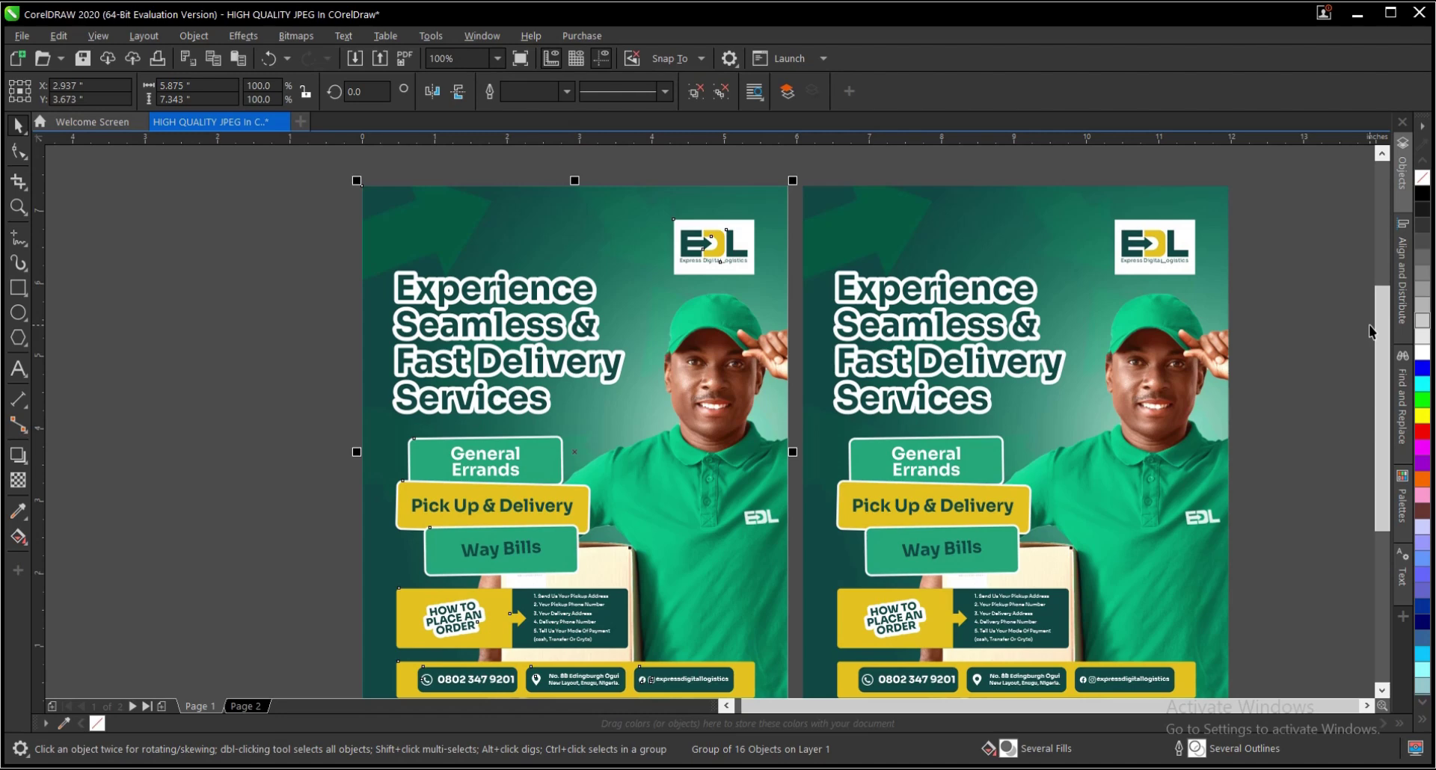
- Open the Export dialog with Ctrl+E, then cancel it and dismiss the File menu without choosing
{"action": "key", "text": "Escape"}
{"action": "key", "text": "ctrl+e"}
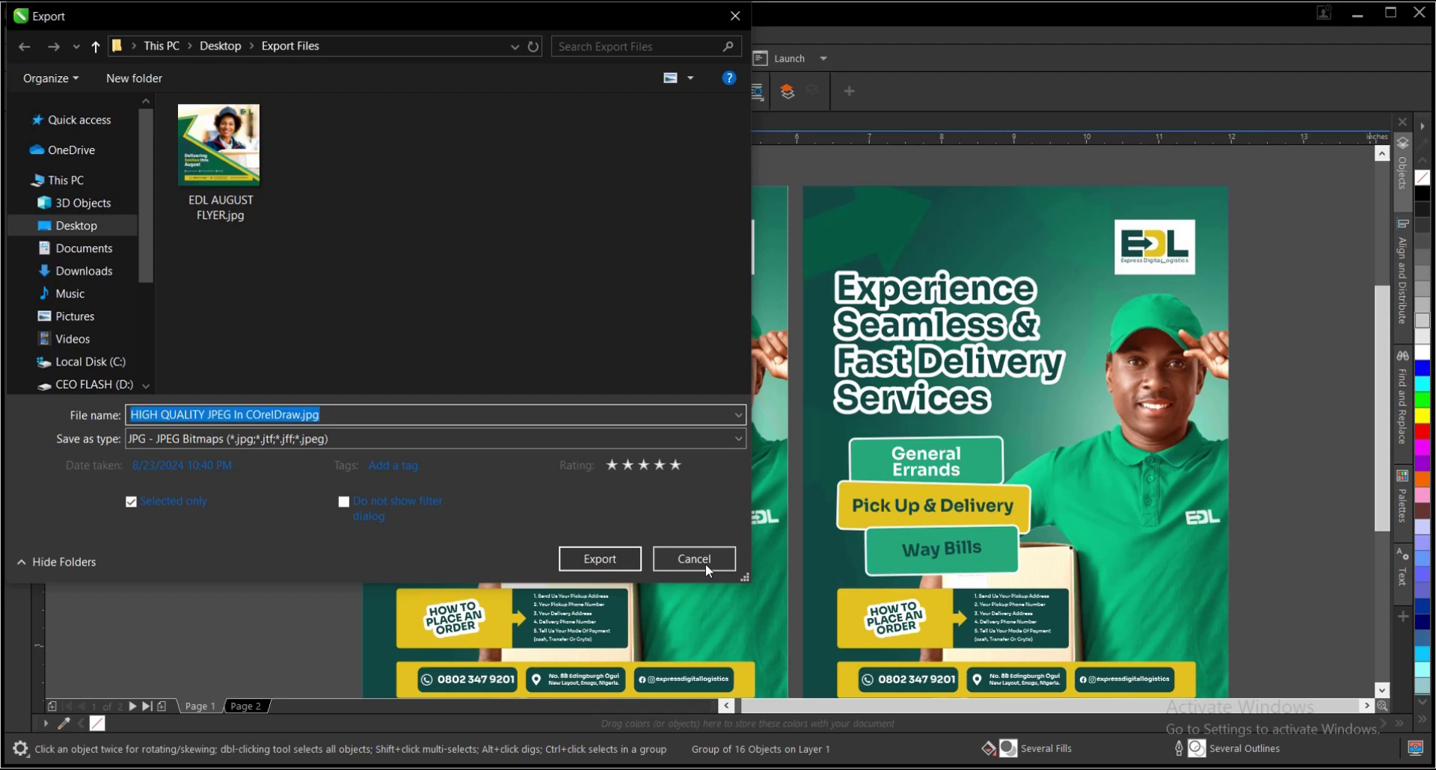
{"action": "left_click", "coordinate": [705, 566]}
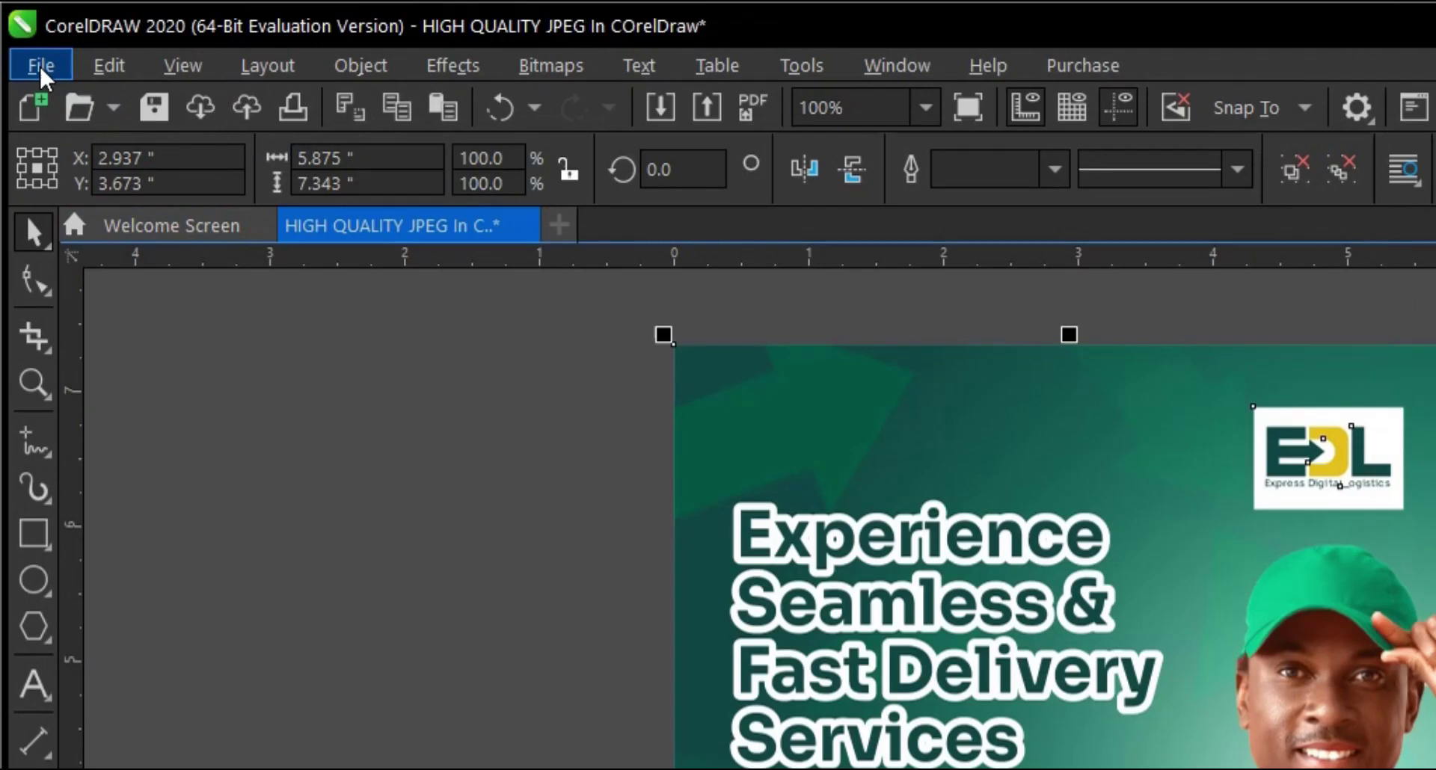
{"action": "left_click", "coordinate": [22, 38]}
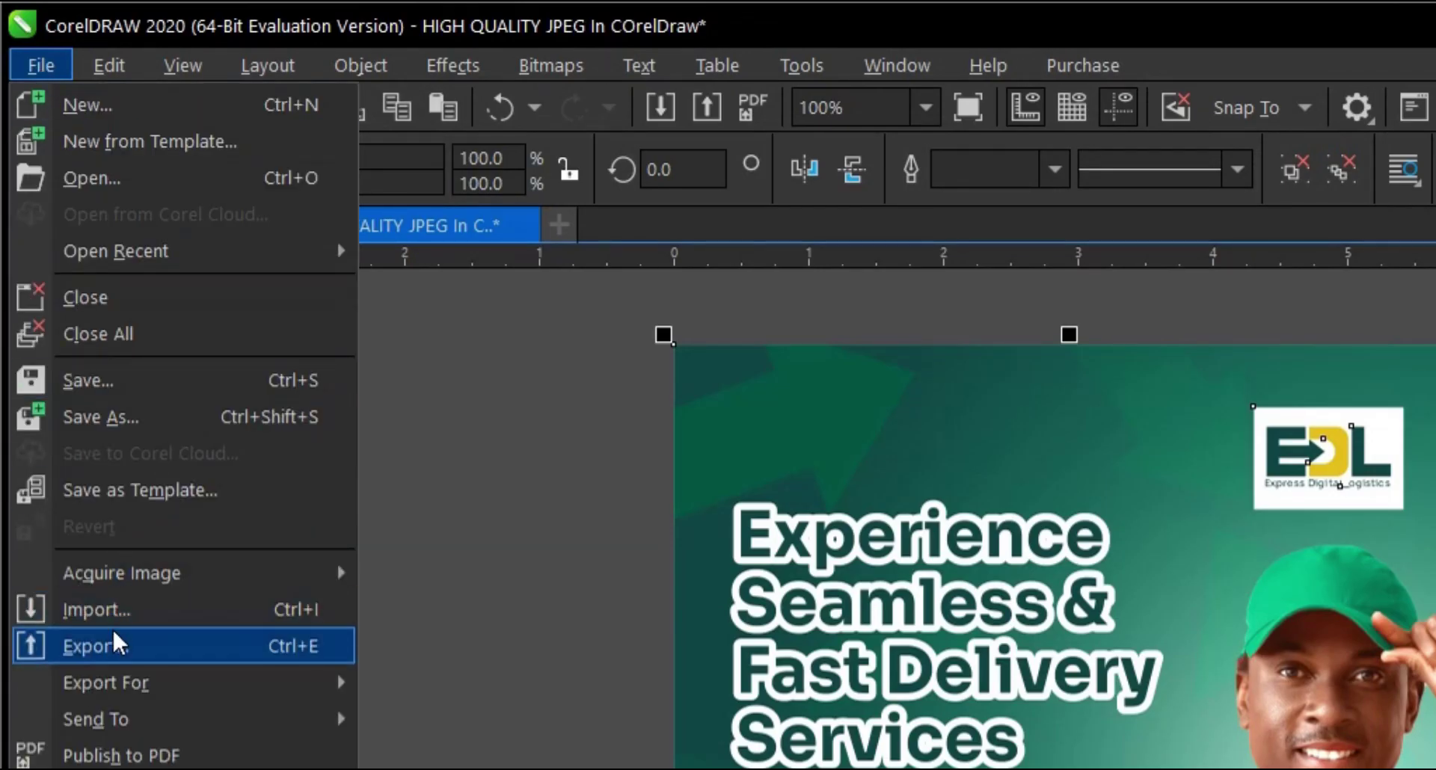
{"action": "left_click", "coordinate": [525, 542]}
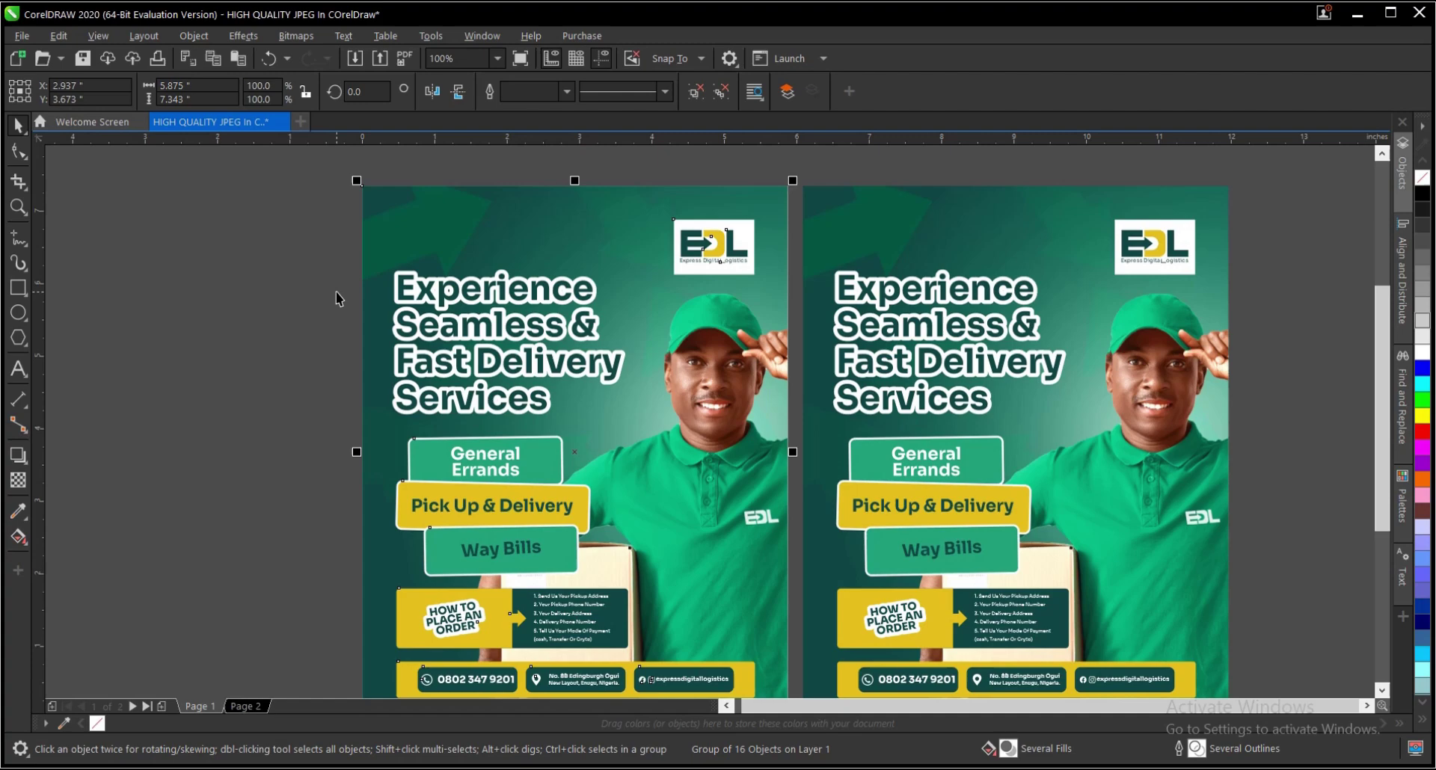
{"action": "key", "text": "ctrl+e"}
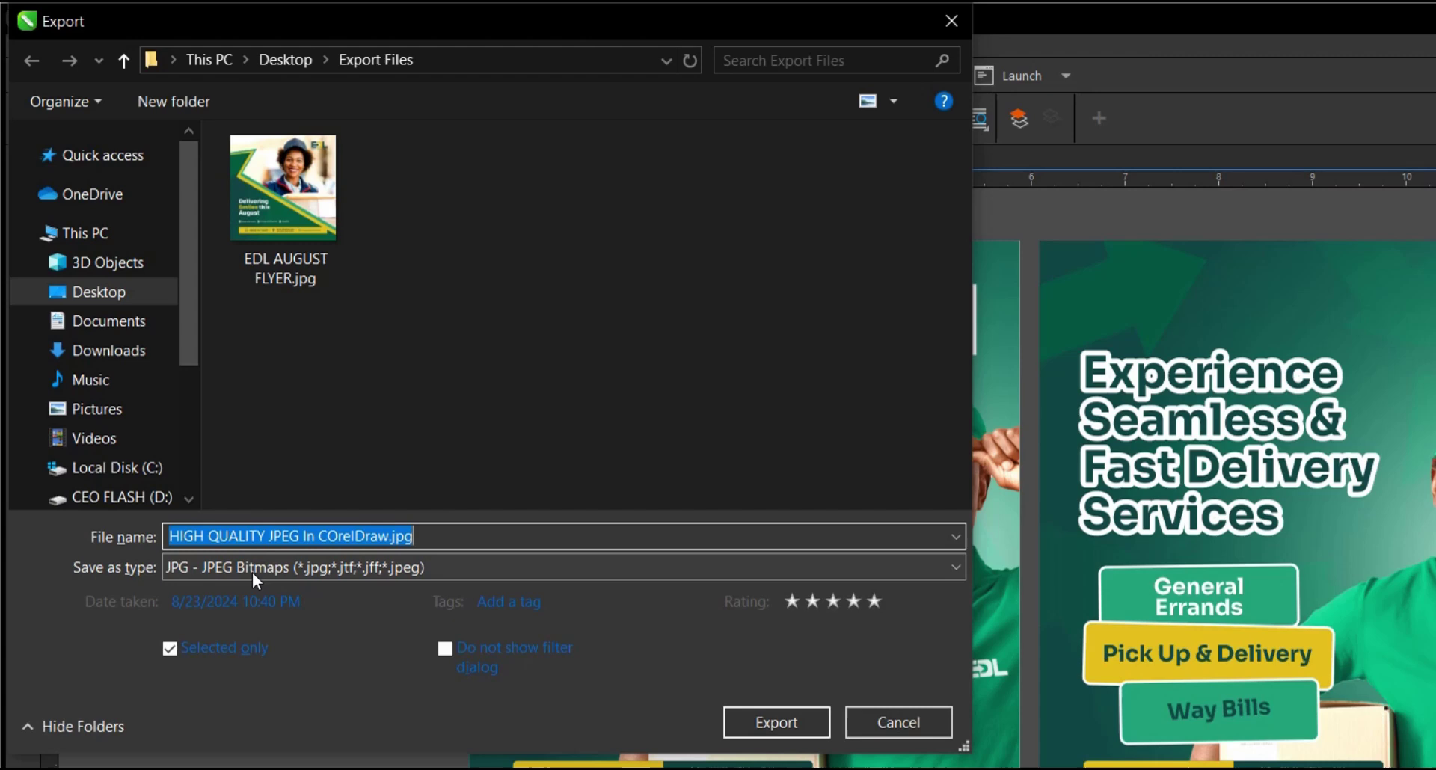
{"action": "left_click", "coordinate": [301, 569]}
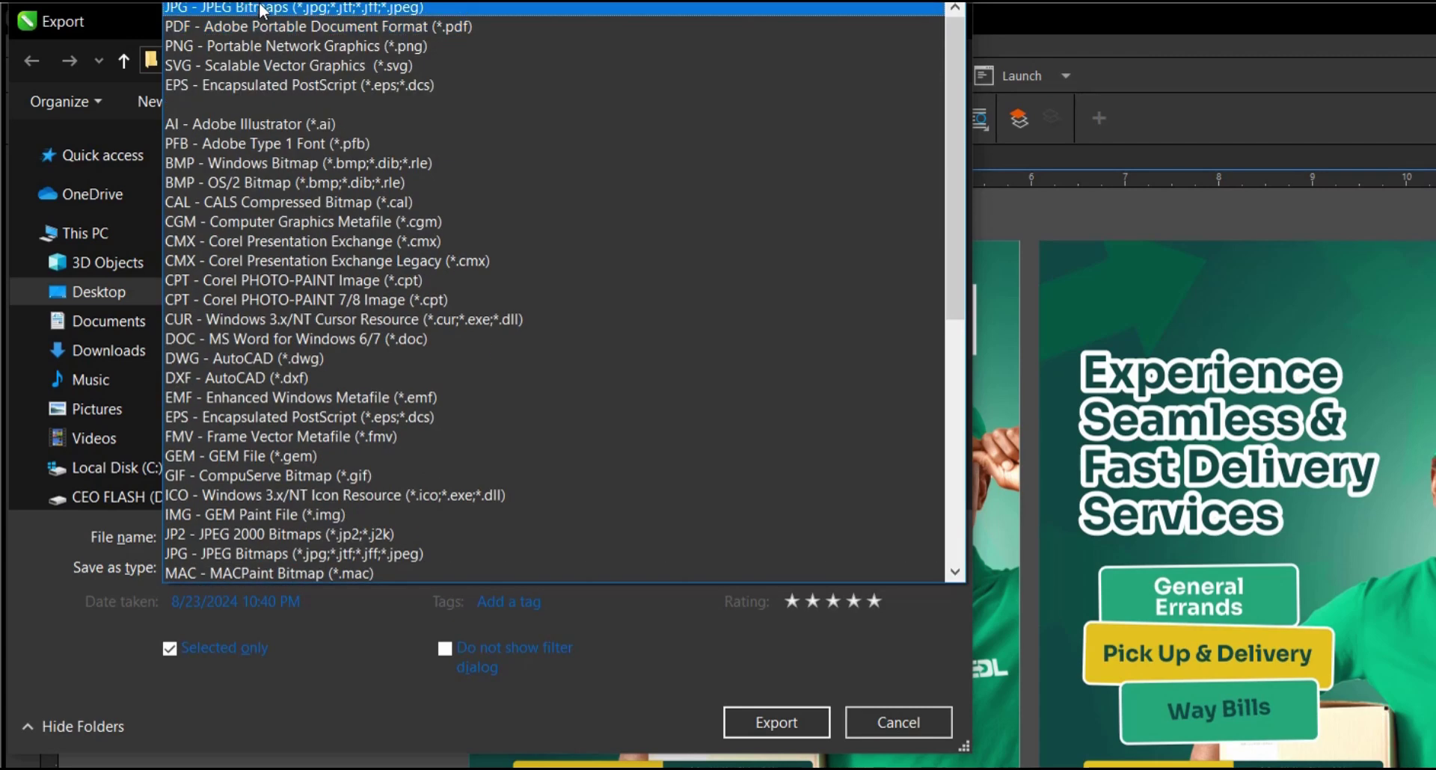
{"action": "key", "text": "j"}
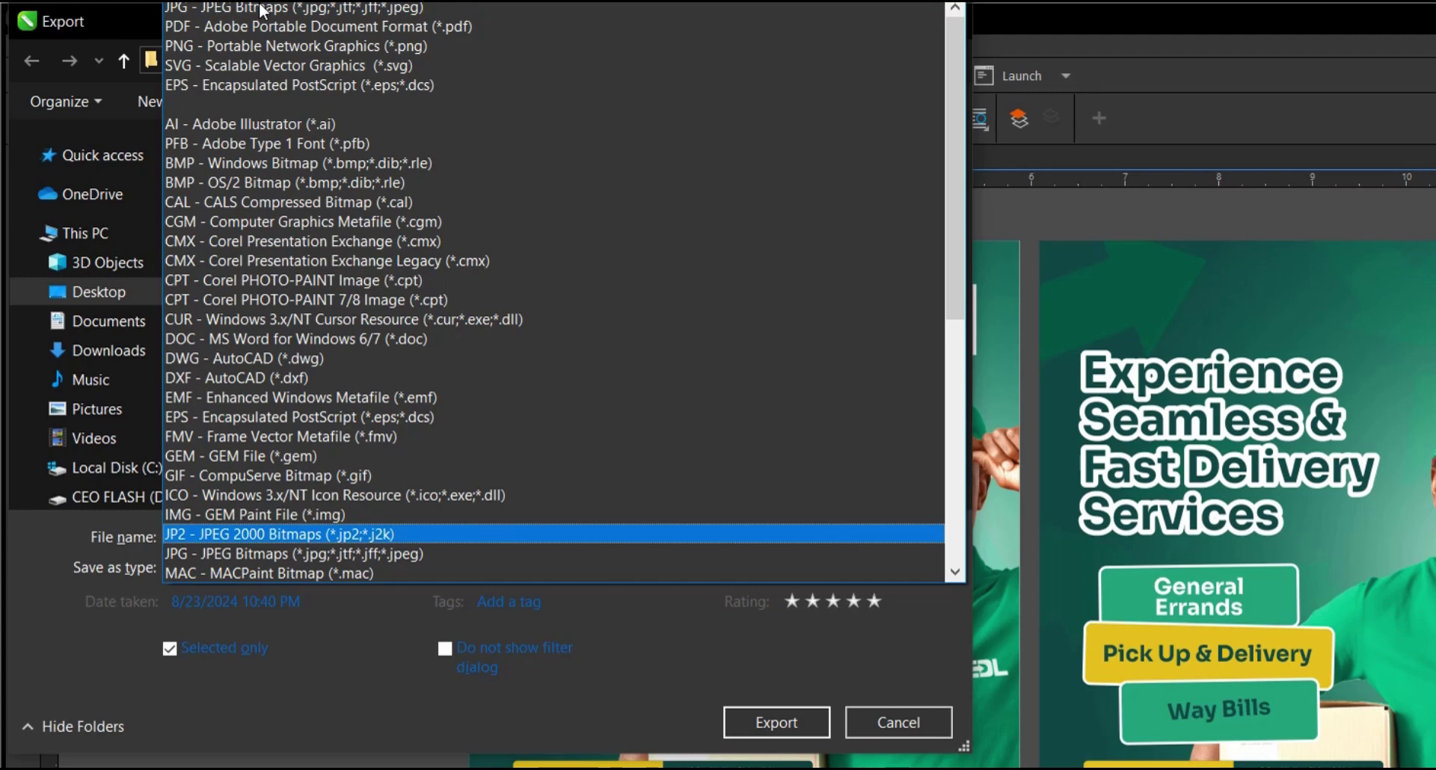
{"action": "key", "text": "j"}
{"action": "key", "text": "j"}
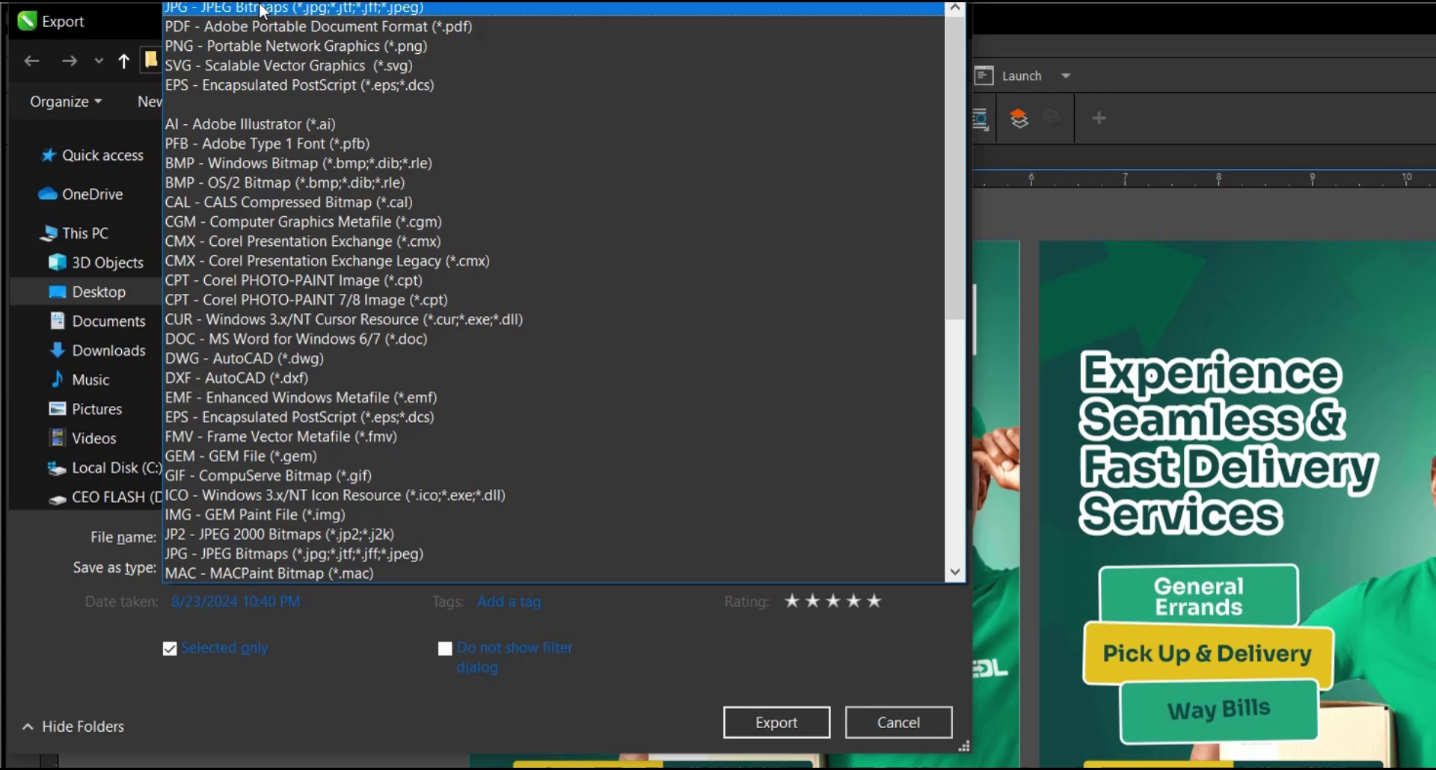
{"action": "left_click", "coordinate": [260, 9]}
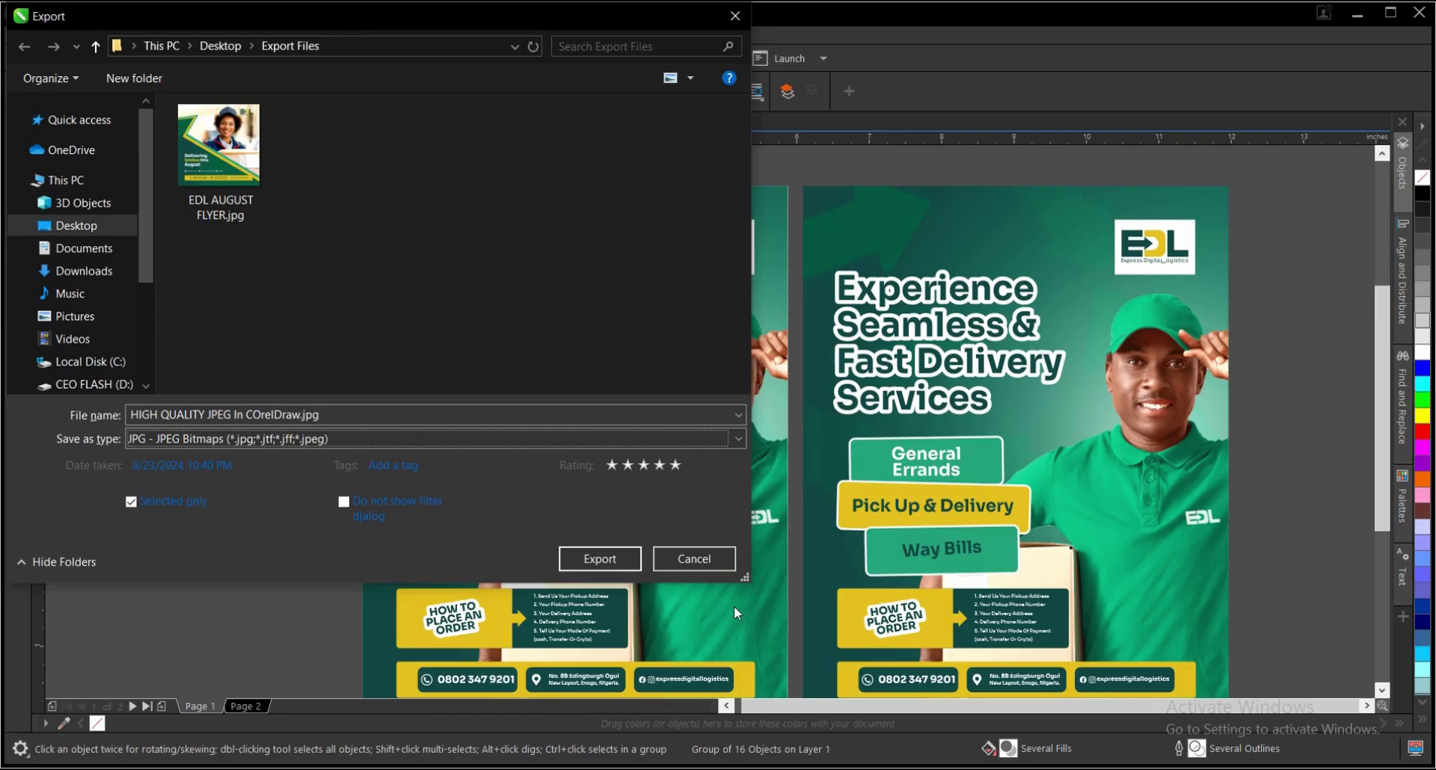
- Close the export settings, then select and deselect all objects across both flyer pages
{"action": "left_click", "coordinate": [722, 559]}
{"action": "scroll", "coordinate": [886, 410], "scroll_direction": "down", "scroll_amount": 3}
{"action": "left_click_drag", "start_coordinate": [961, 235], "coordinate": [703, 557]}
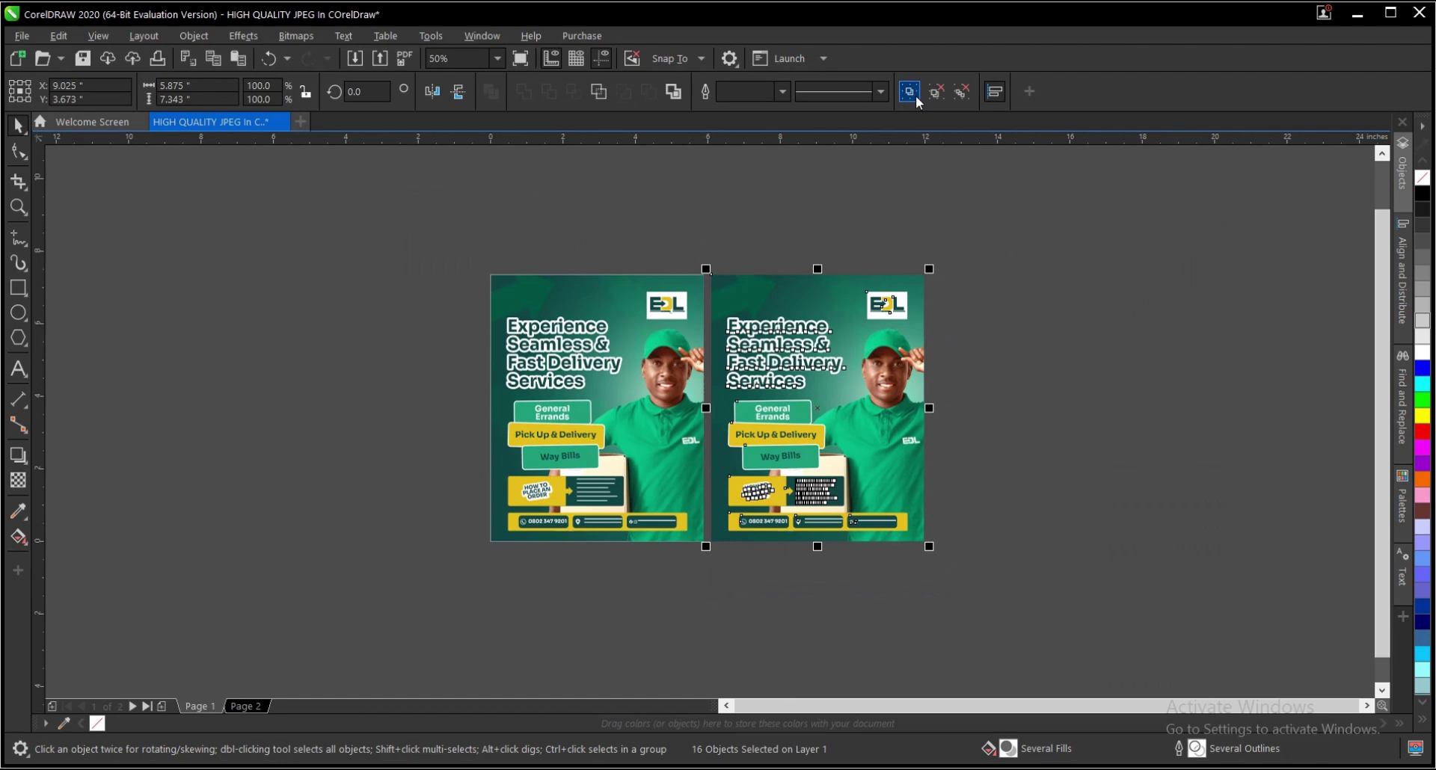
{"action": "left_click", "coordinate": [1164, 367]}
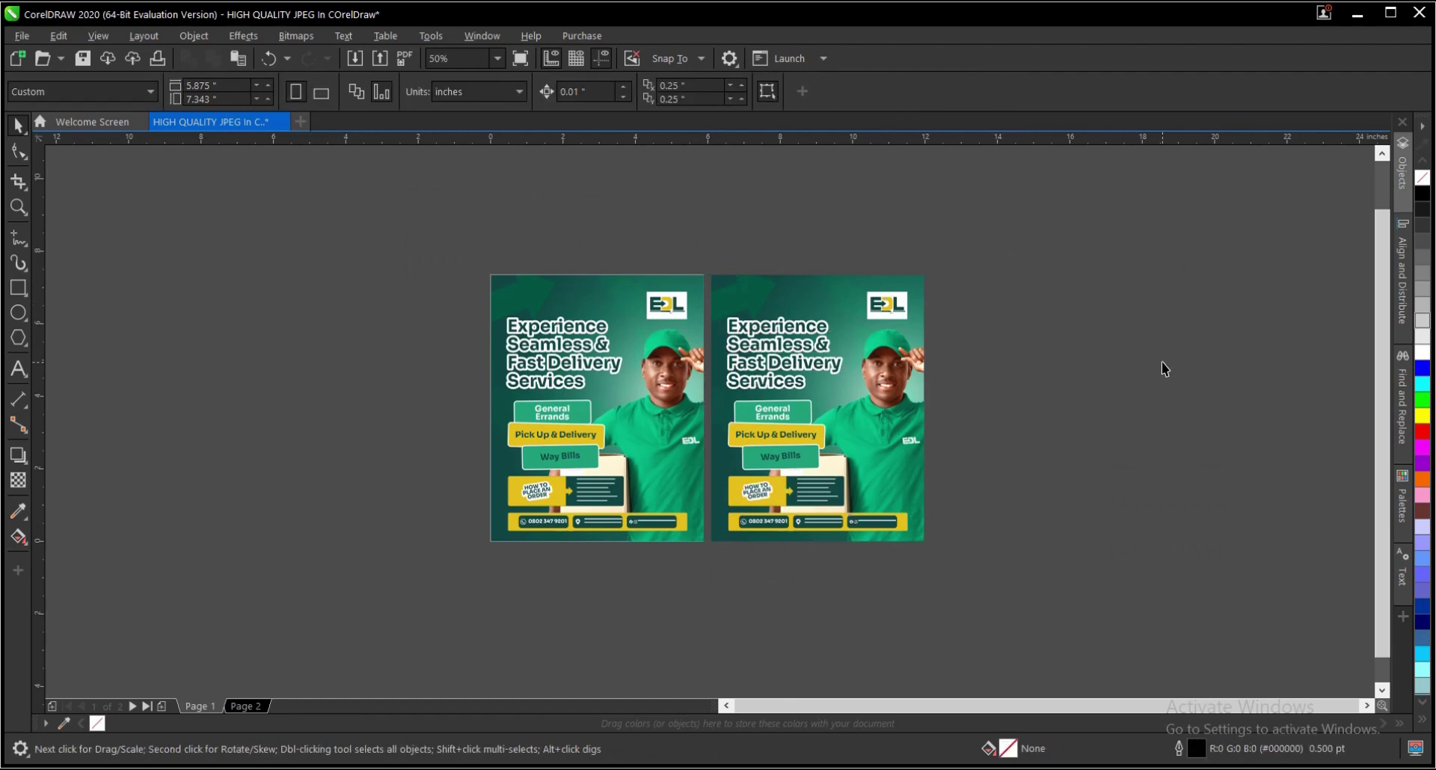
- Start a JPG export covering both flyer pages, then cancel it in Export to JPEG
{"action": "key", "text": "ctrl+e"}
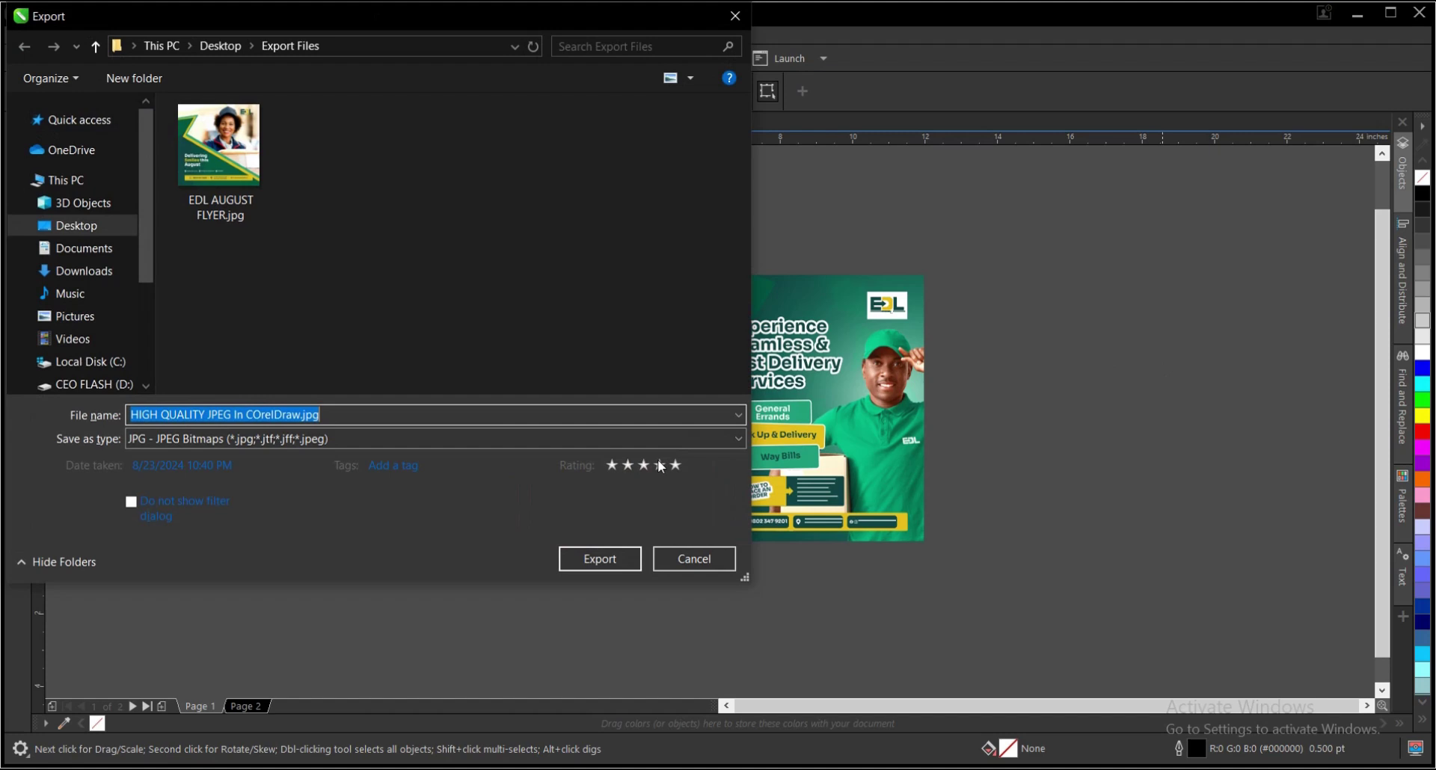
{"action": "left_click", "coordinate": [607, 559]}
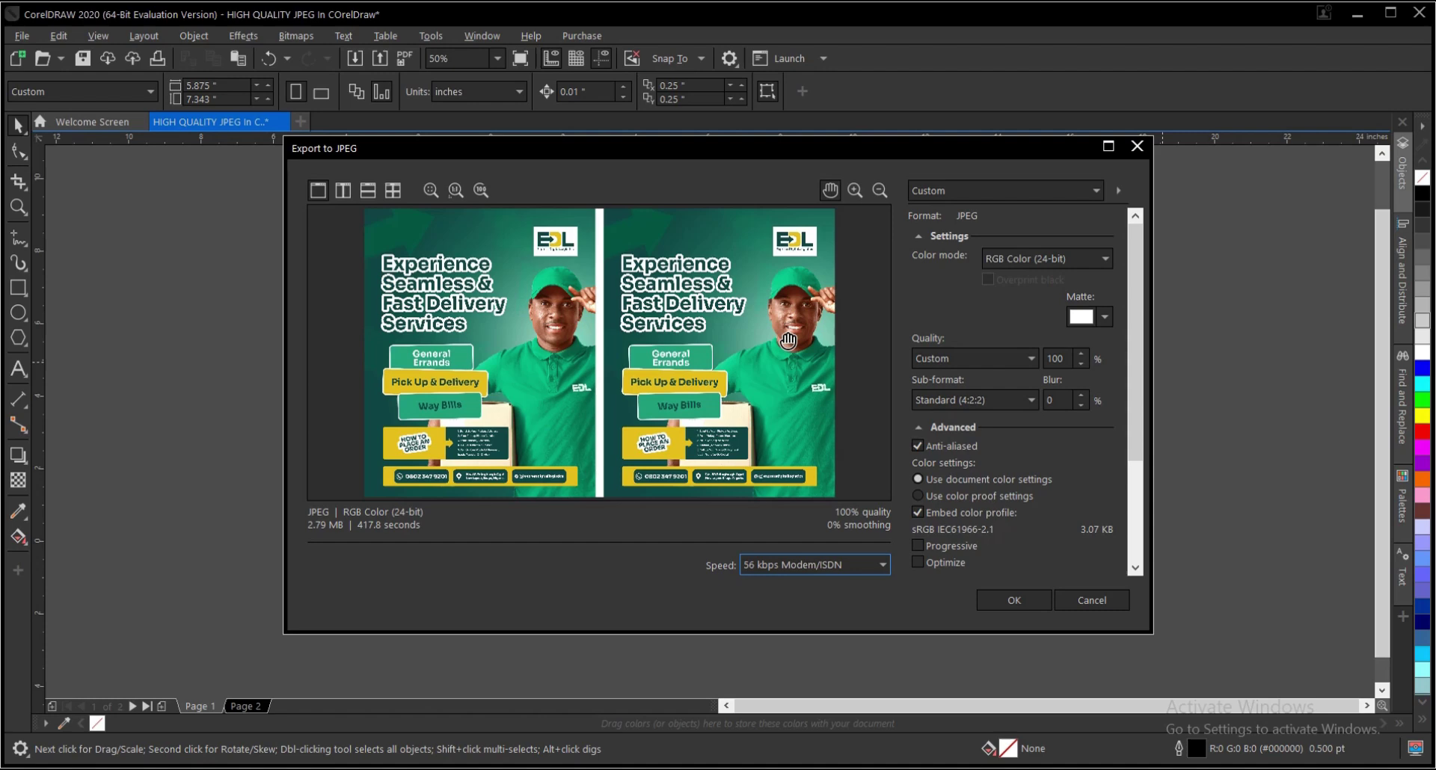
{"action": "left_click", "coordinate": [1126, 605]}
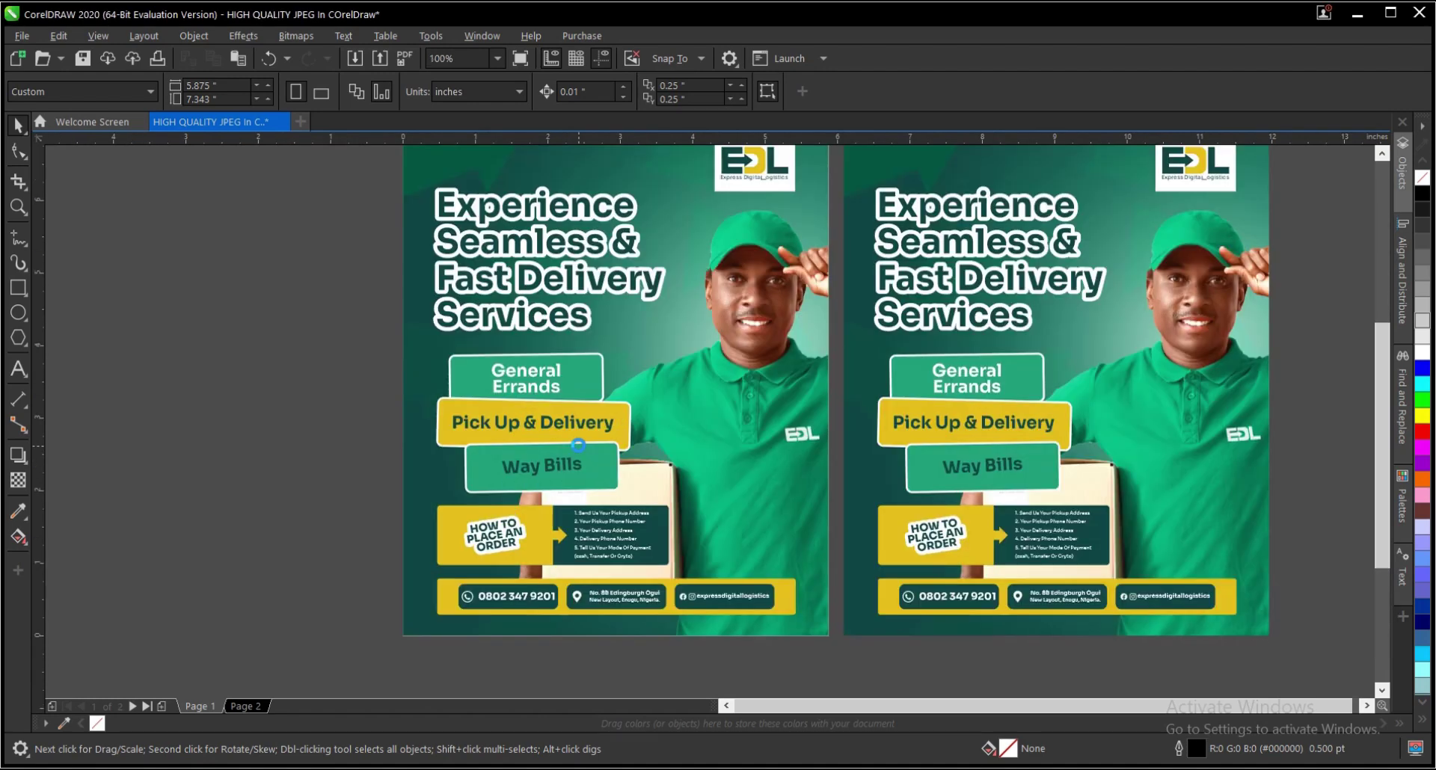
- Select the first flyer's group and export only it, reaching Export to JPEG with its preview
{"action": "left_click", "coordinate": [604, 415]}
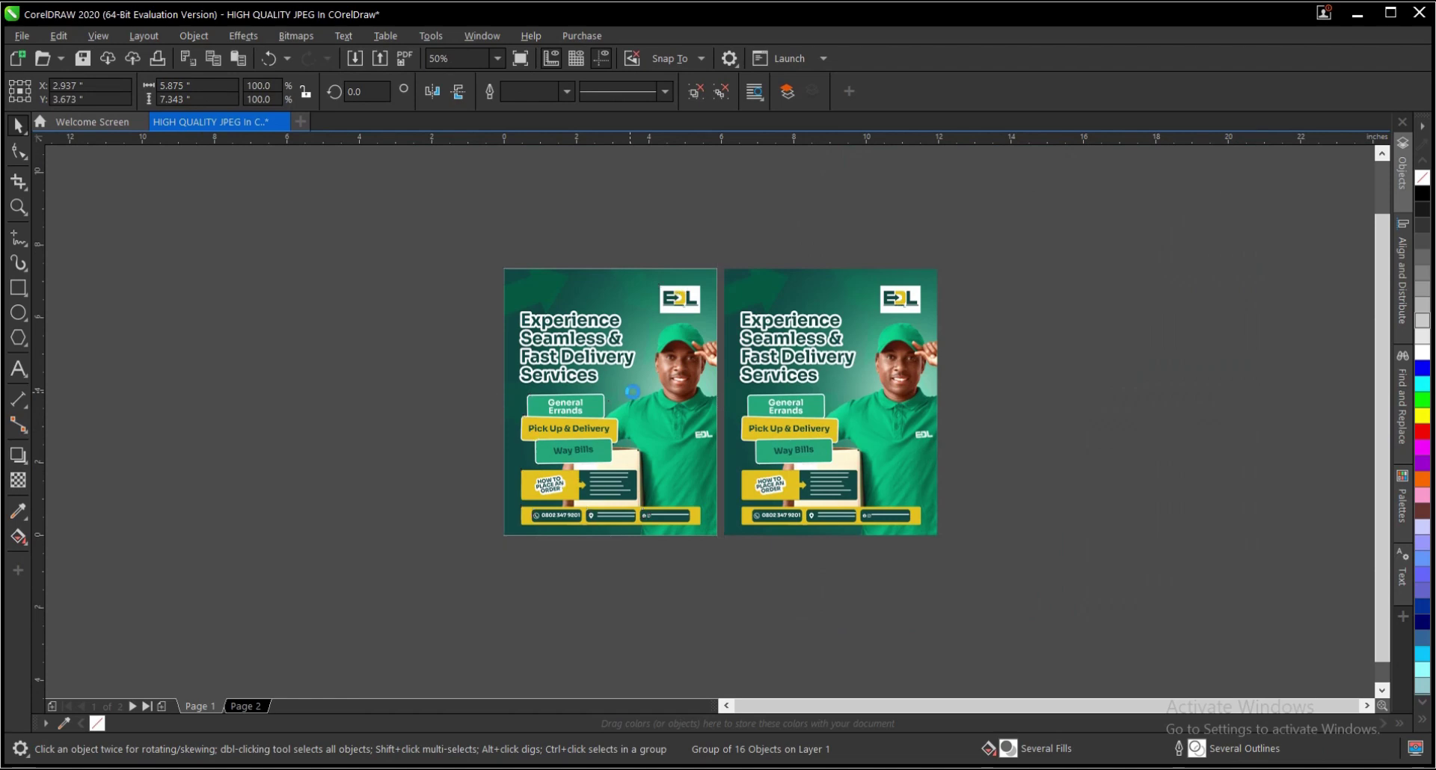
{"action": "key", "text": "ctrl+e"}
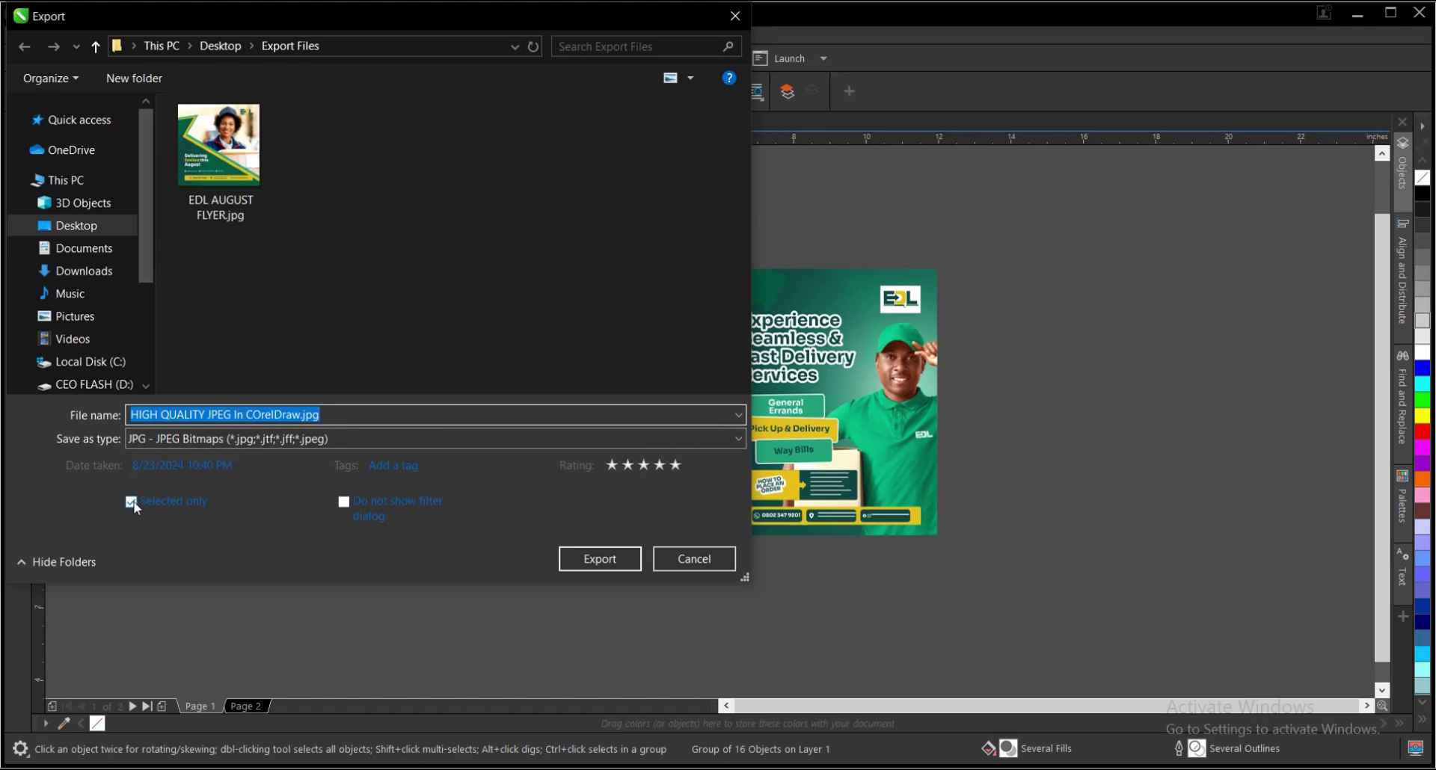
{"action": "left_click", "coordinate": [616, 560]}
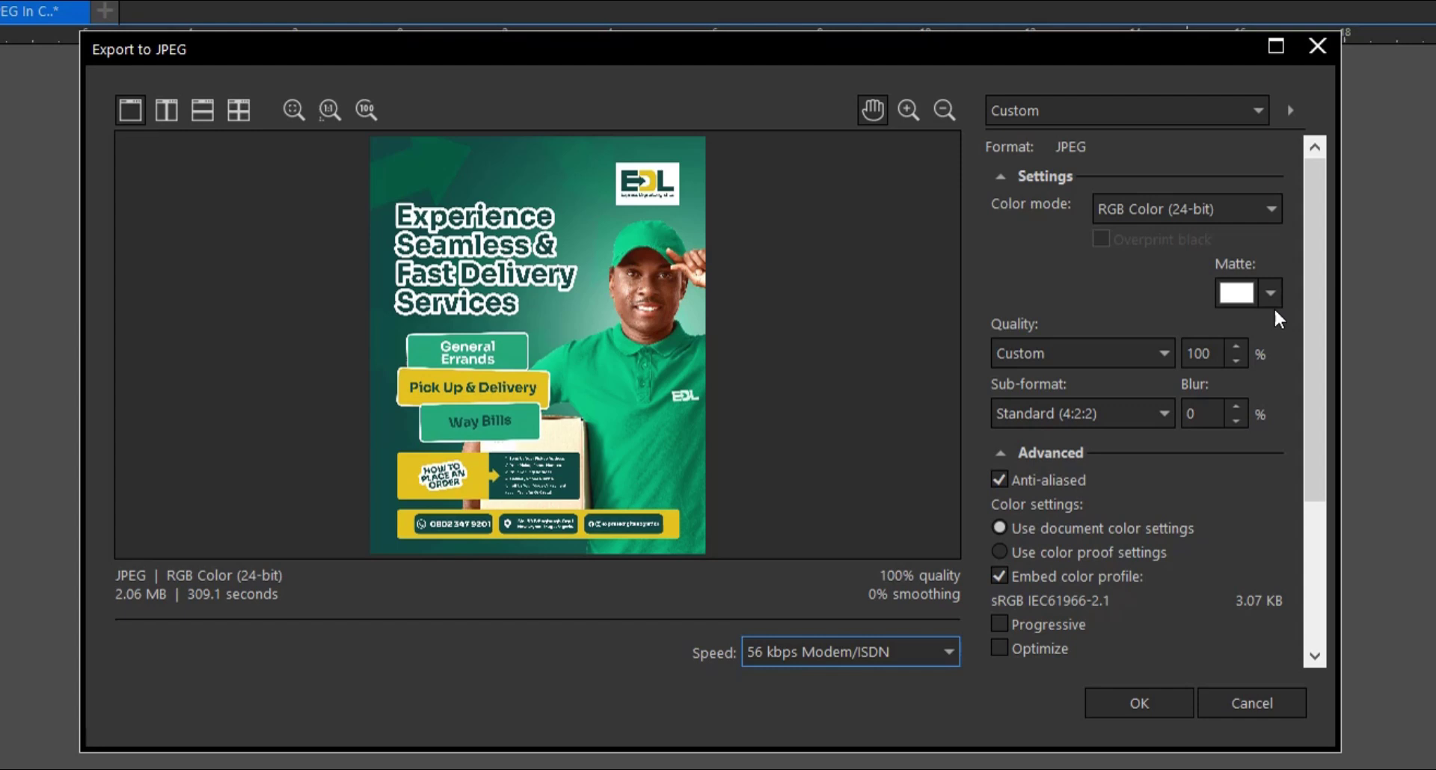
{"action": "left_click_drag", "start_coordinate": [1308, 224], "coordinate": [1299, 197]}
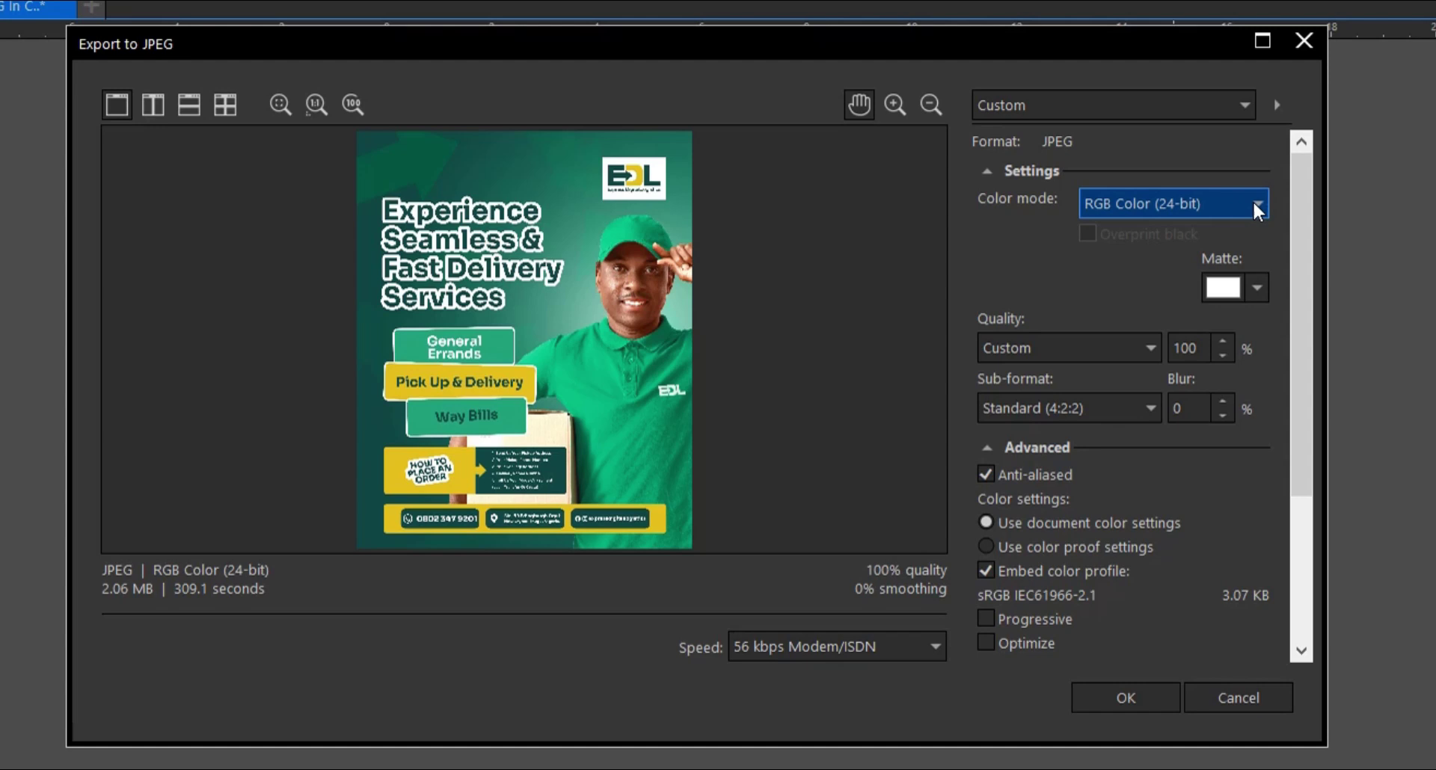
- Set the JPEG color mode to RGB Color (24-bit) and quality to Highest
{"action": "left_click", "coordinate": [1255, 205]}
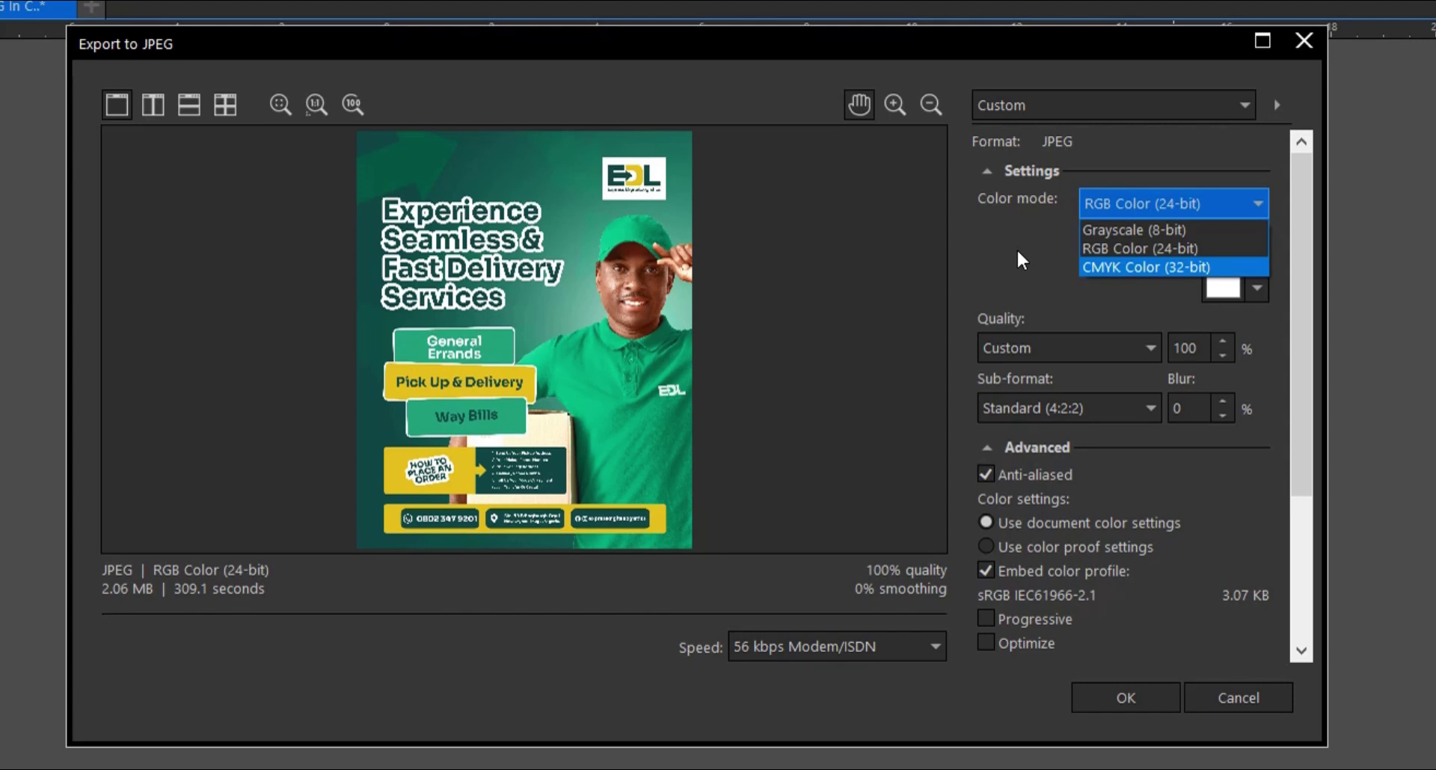
{"action": "left_click", "coordinate": [1125, 254]}
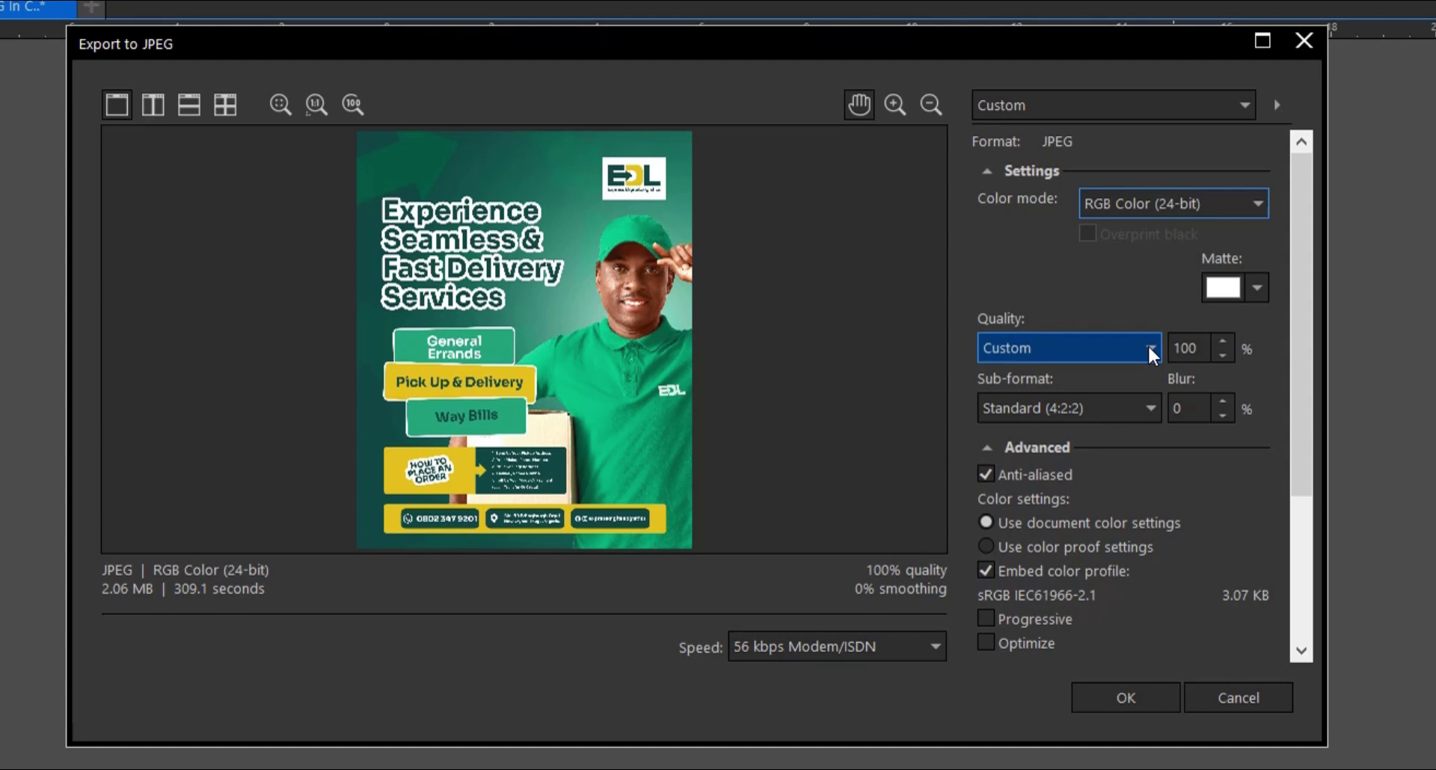
{"action": "left_click_drag", "start_coordinate": [1303, 211], "coordinate": [1303, 266]}
{"action": "left_click", "coordinate": [1153, 291]}
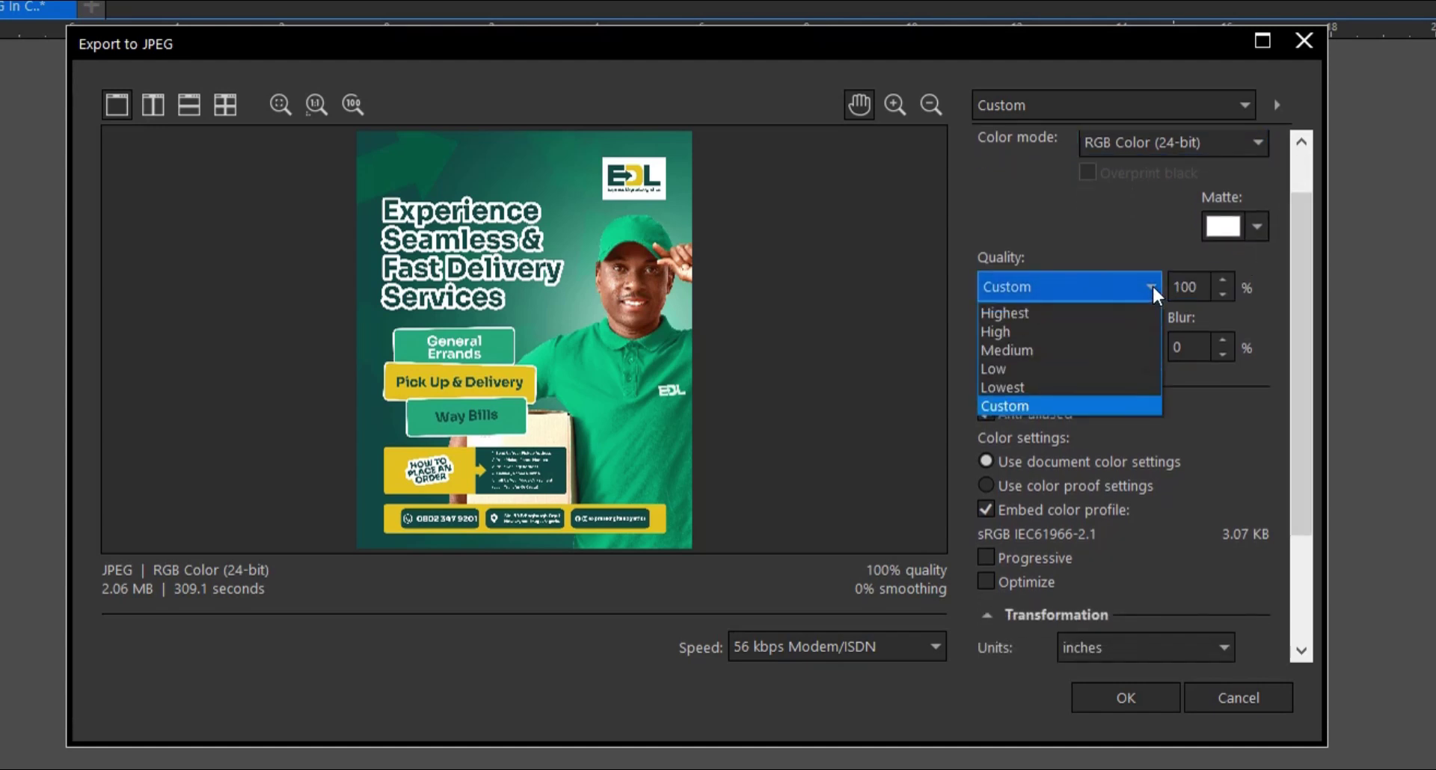
{"action": "left_click", "coordinate": [1090, 313]}
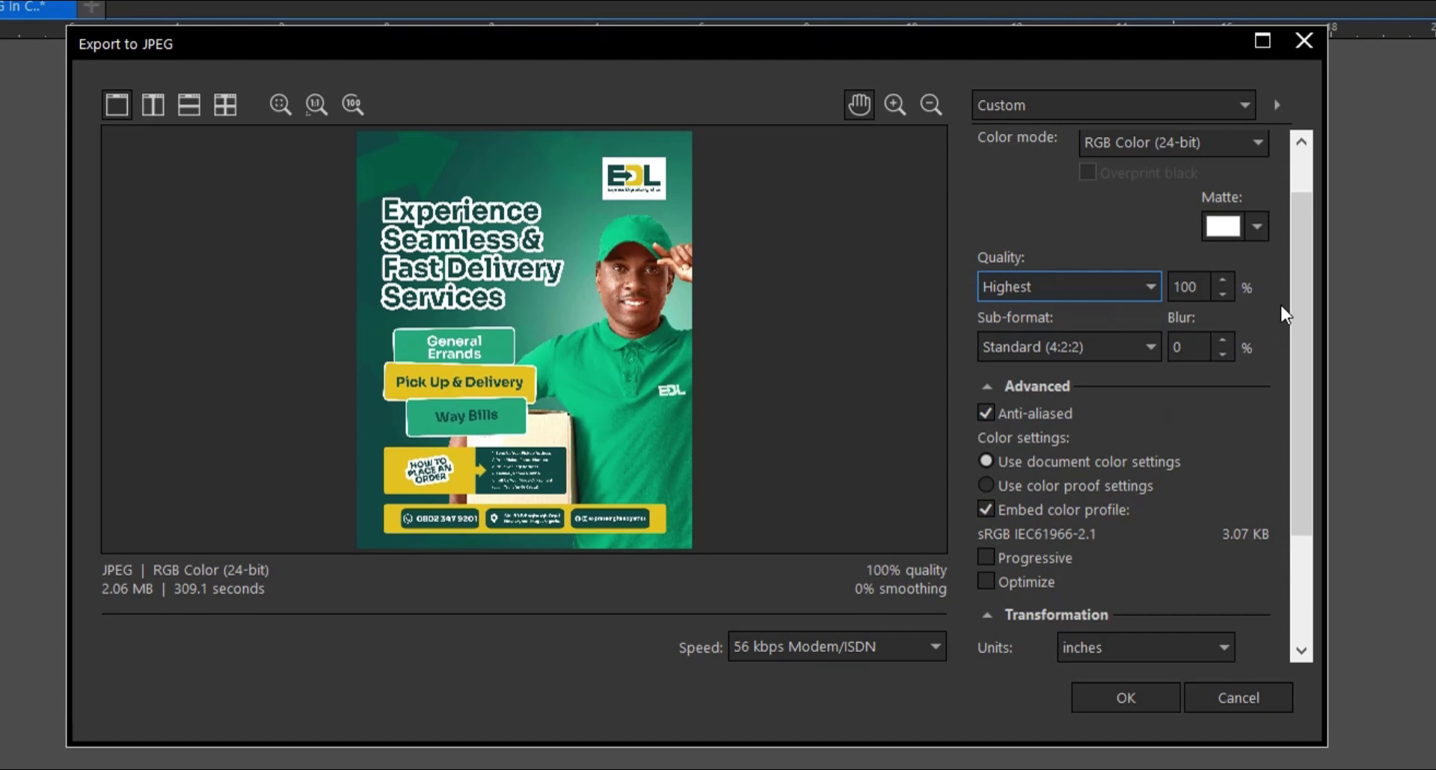
{"action": "left_click_drag", "start_coordinate": [1305, 278], "coordinate": [1303, 294]}
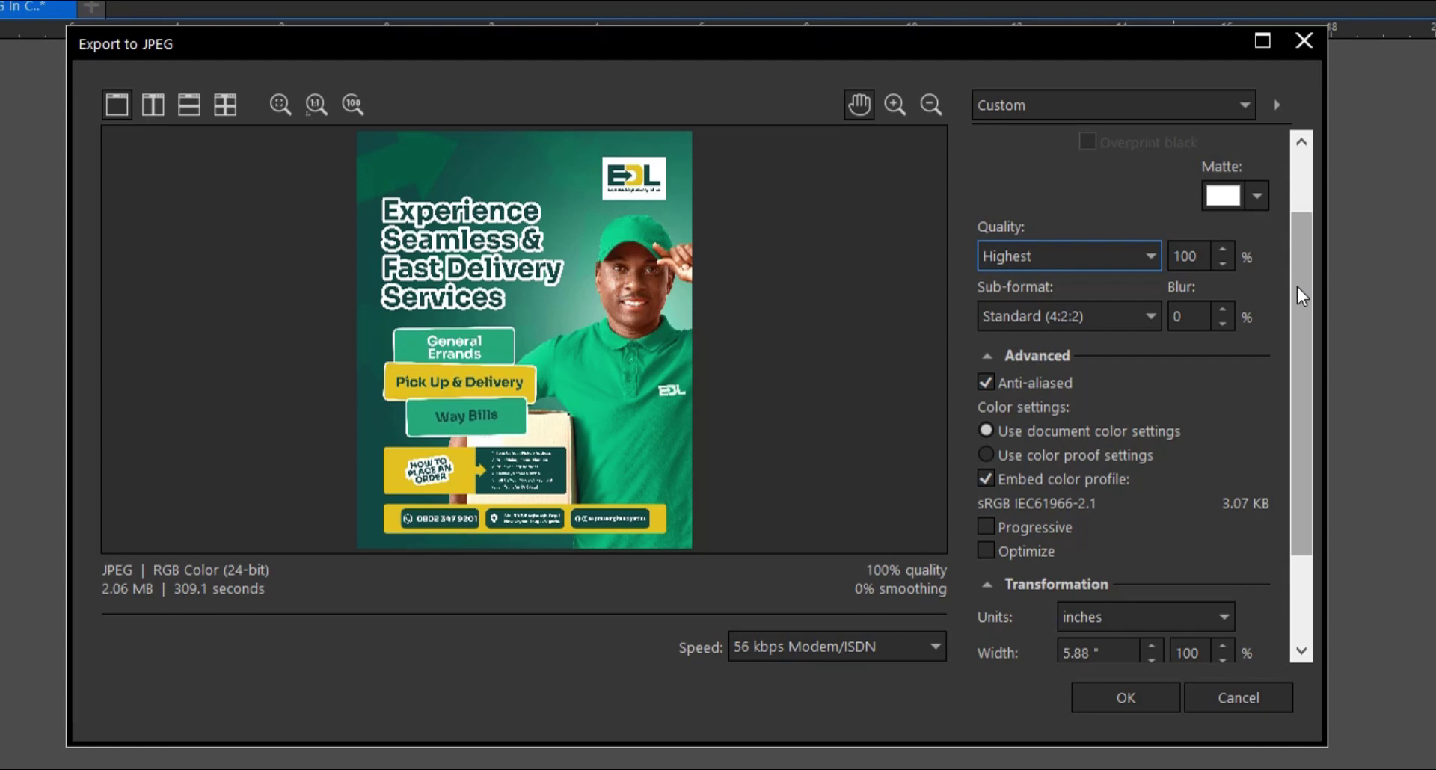
- Raise the export resolution from 400 to 500
{"action": "left_click_drag", "start_coordinate": [1295, 286], "coordinate": [1294, 431]}
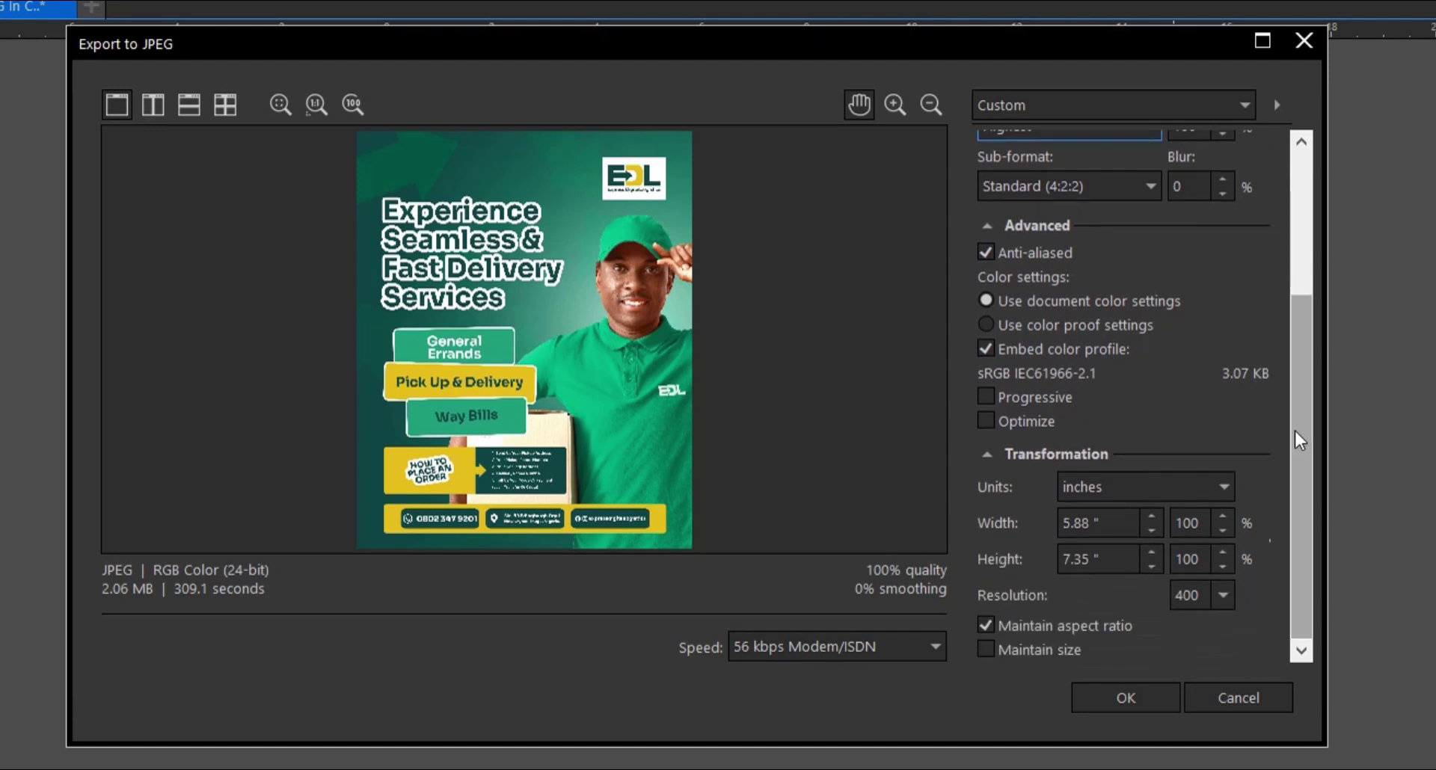
{"action": "double_click", "coordinate": [1194, 595]}
{"action": "type", "text": "00"}
{"action": "left_click", "coordinate": [1218, 486]}
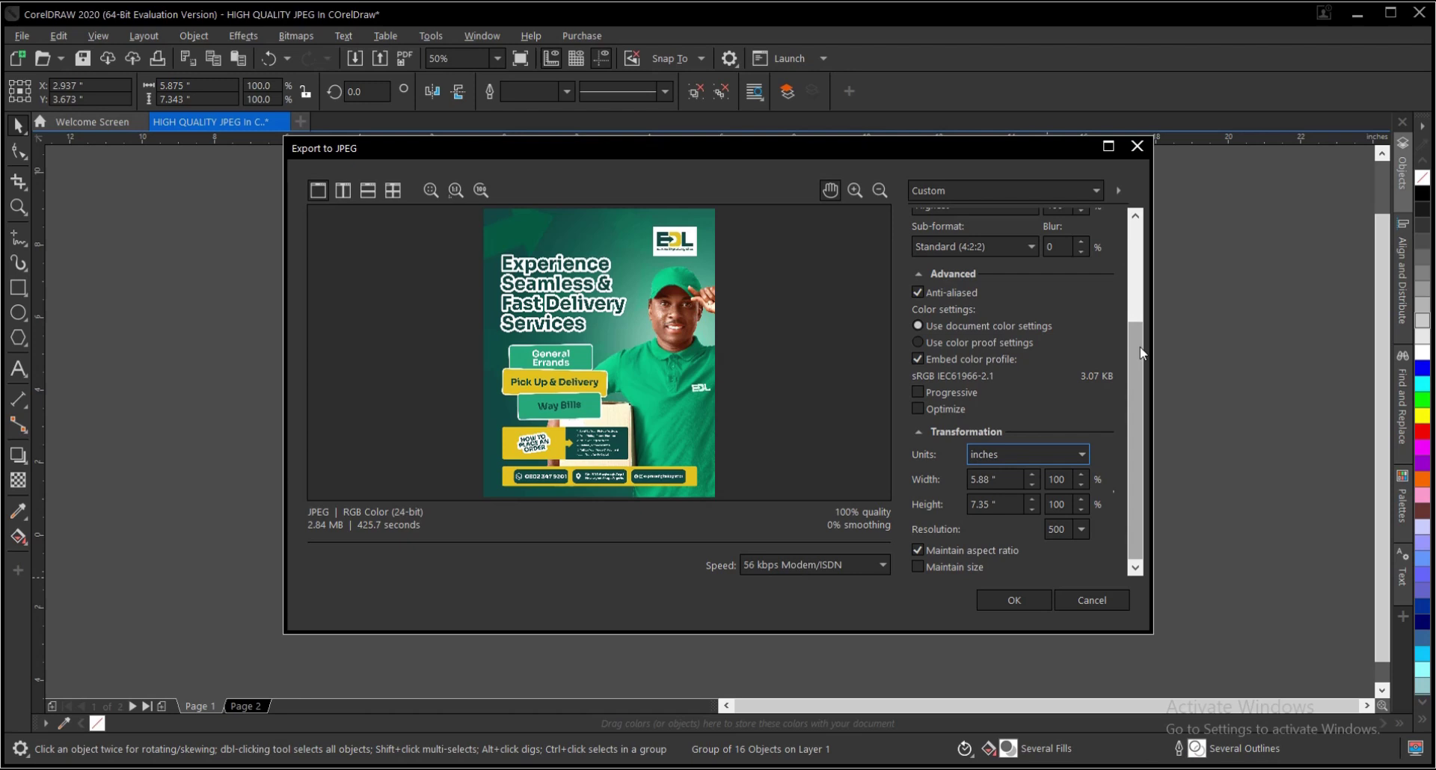
- Export the flyer as 'HIGH QUALITY JPEG In COrelDraw.jpg' and minimize CorelDRAW to reveal the Export Files folder
{"action": "left_click_drag", "start_coordinate": [1137, 341], "coordinate": [1136, 404]}
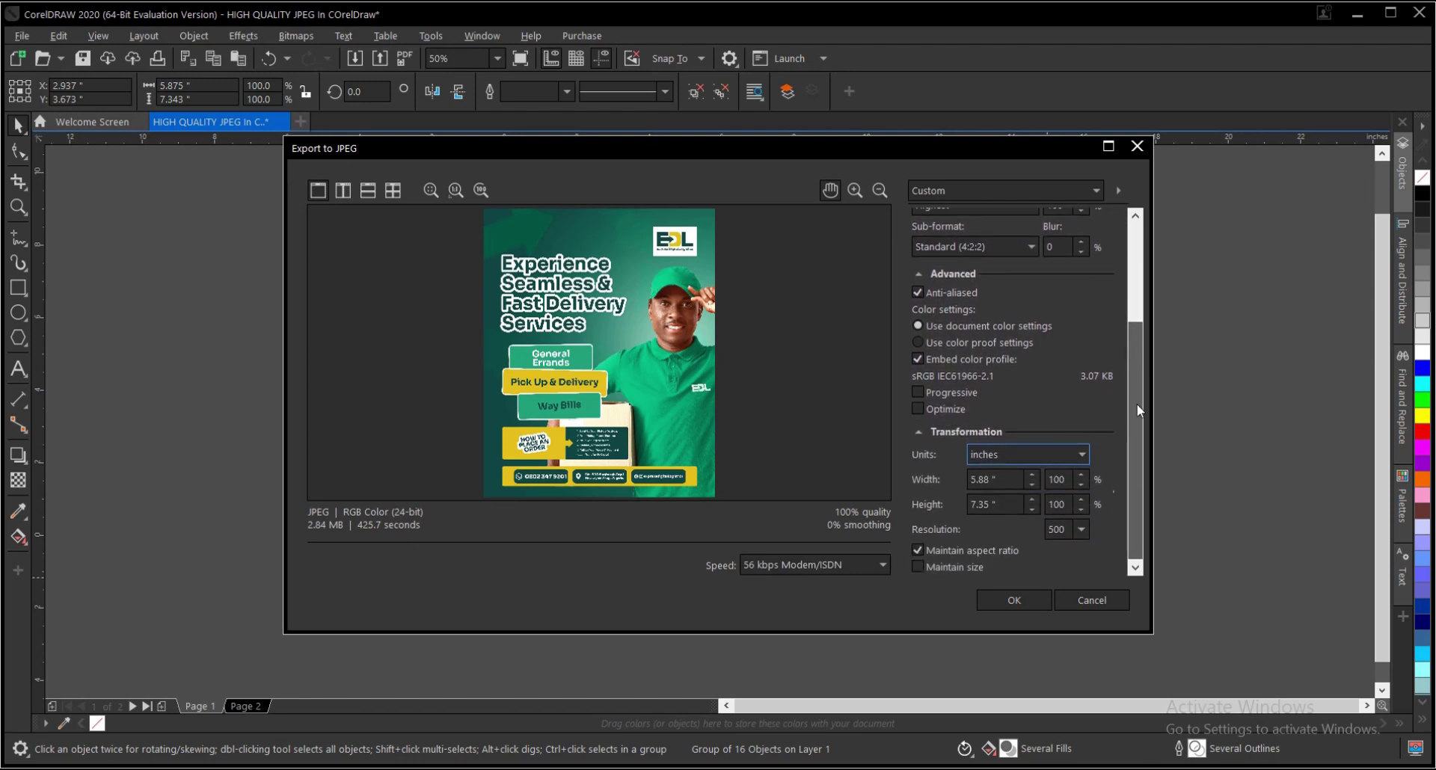
{"action": "left_click", "coordinate": [1014, 601]}
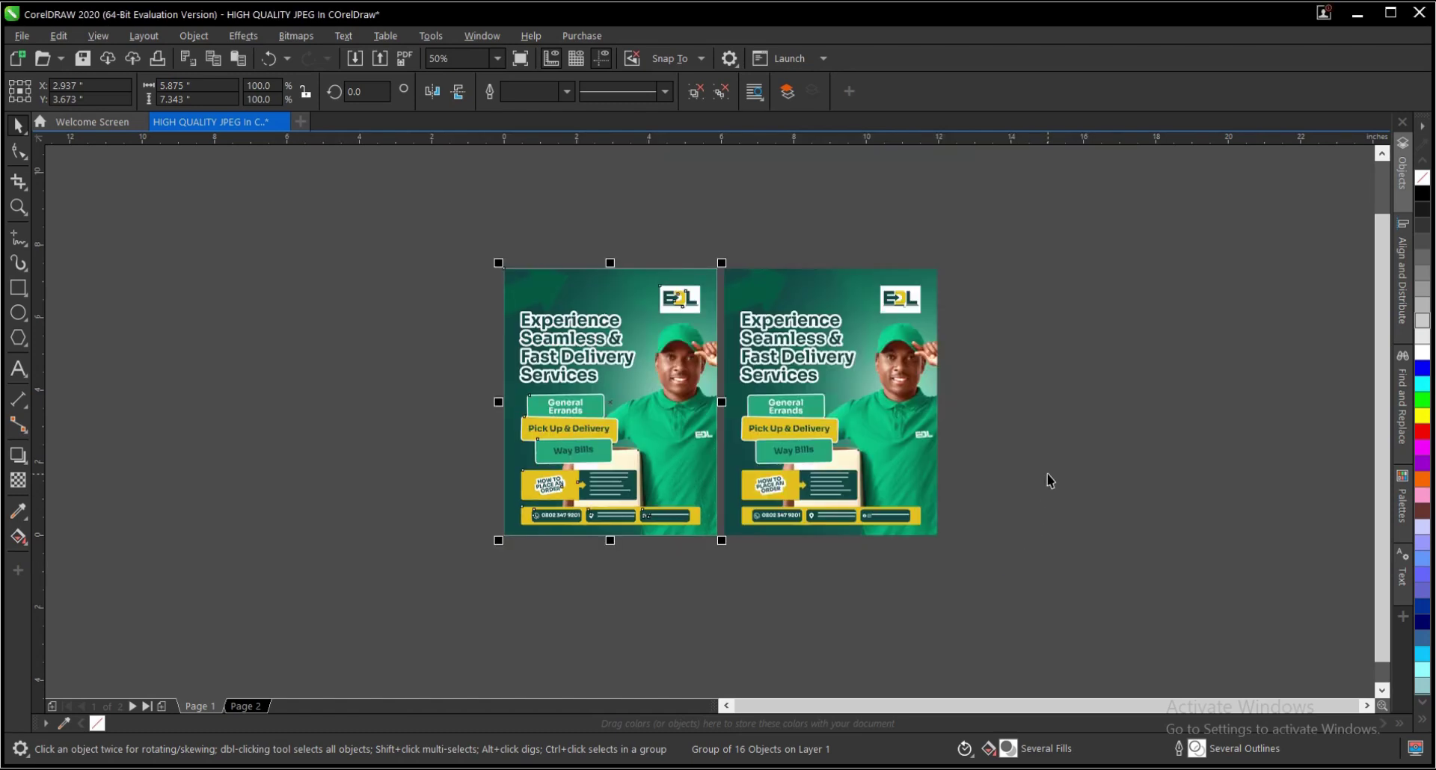
{"action": "left_click", "coordinate": [1363, 18]}
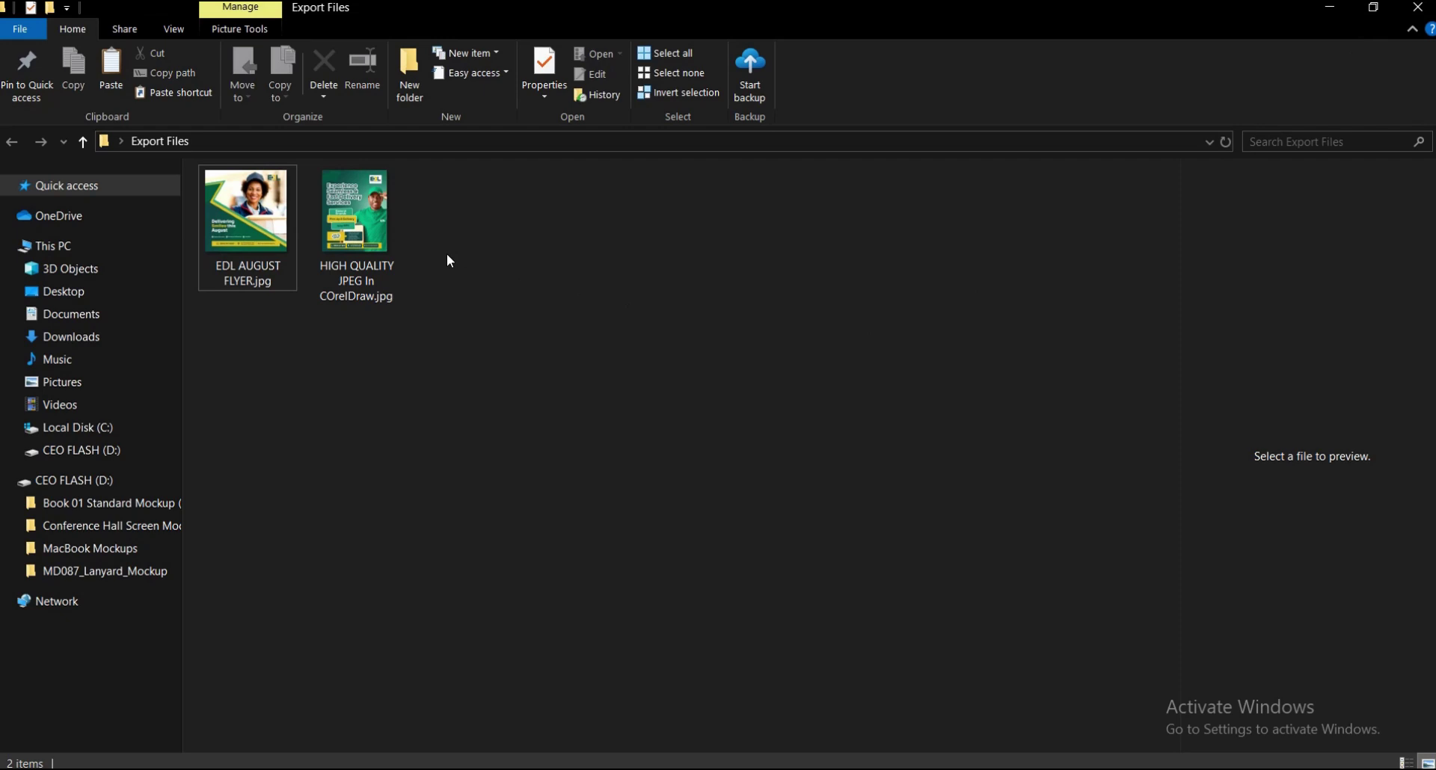
- Open 'HIGH QUALITY JPEG In COrelDraw.jpg' from File Explorer in Photos
{"action": "double_click", "coordinate": [377, 226]}
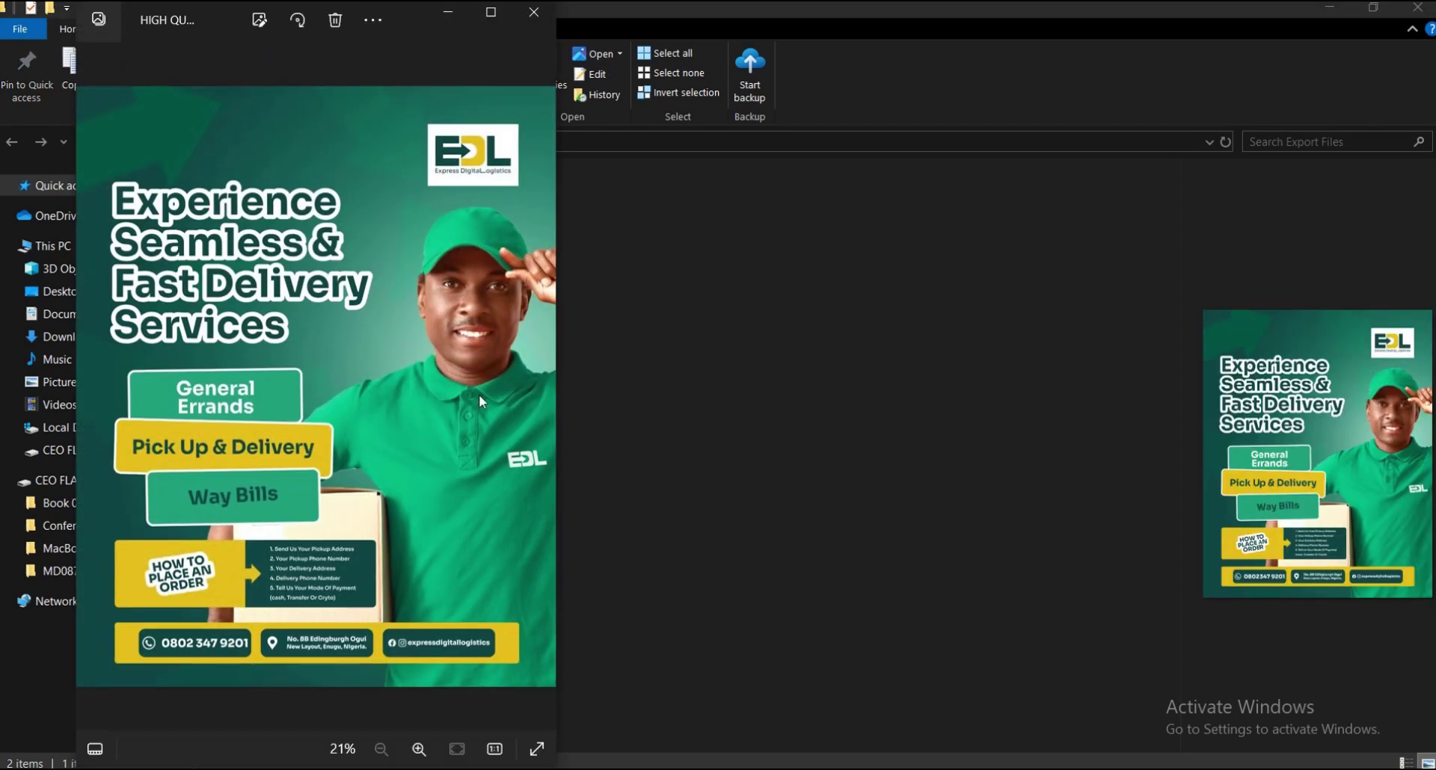